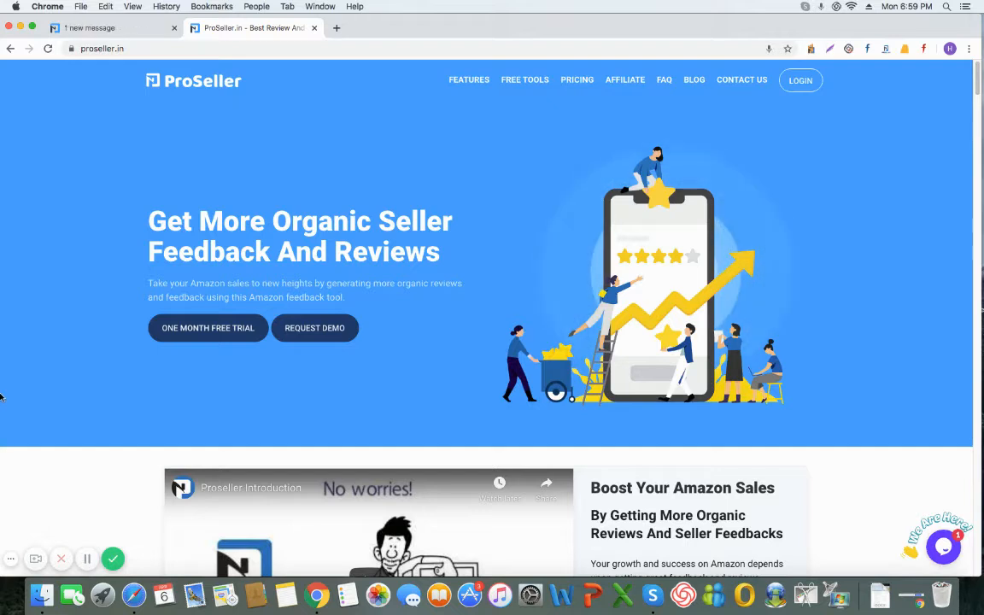
# Step: Open the email templates list in the Campaigns section of the ProSeller demo dashboard and browse the existing templates
pyautogui.click(103, 31)
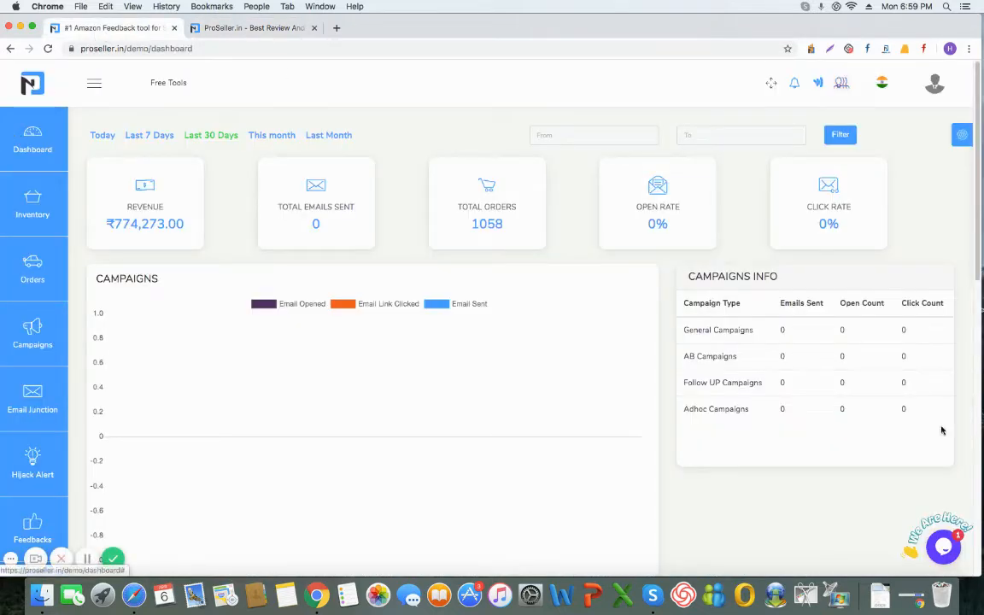
pyautogui.click(24, 351)
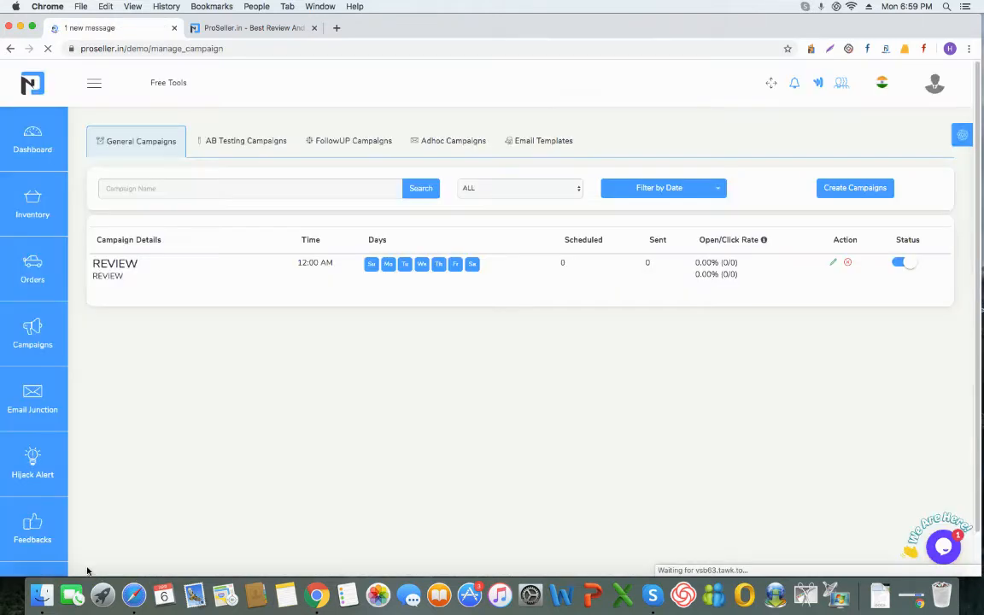
pyautogui.moveTo(88, 570)
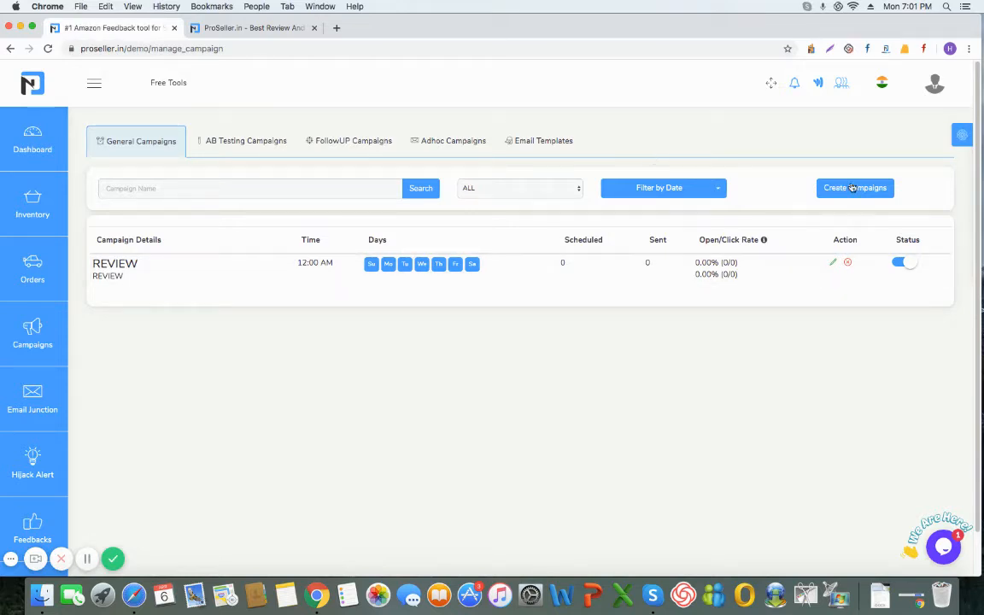
pyautogui.click(538, 142)
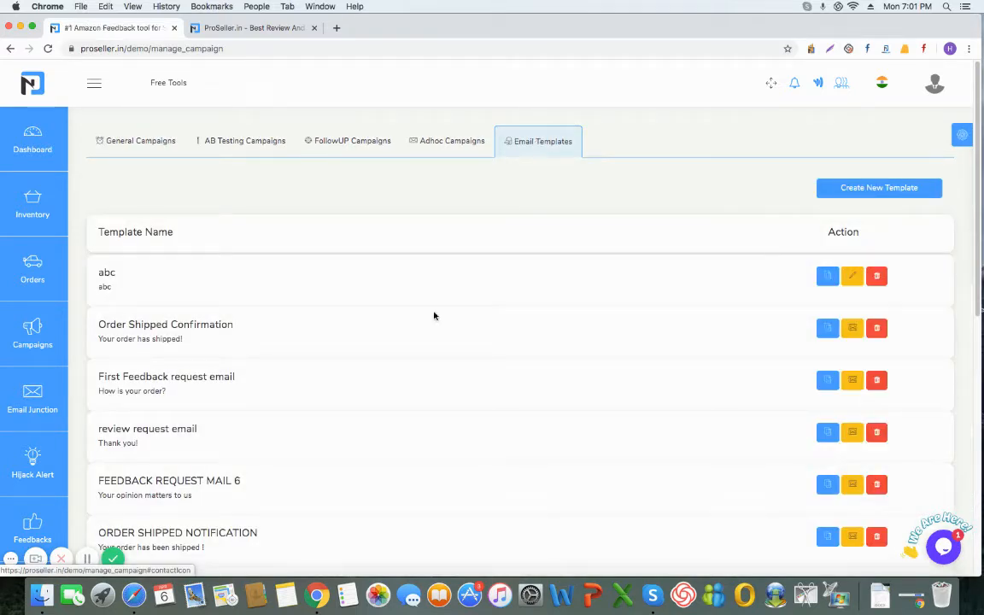
pyautogui.moveTo(977, 203); pyautogui.dragTo(978, 300)
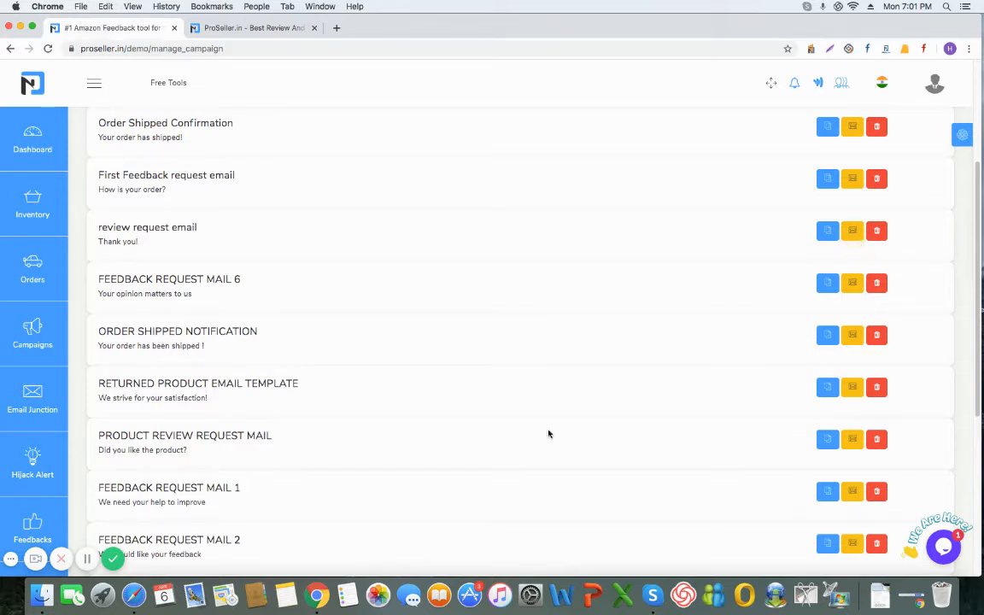
pyautogui.click(86, 559)
pyautogui.click(86, 560)
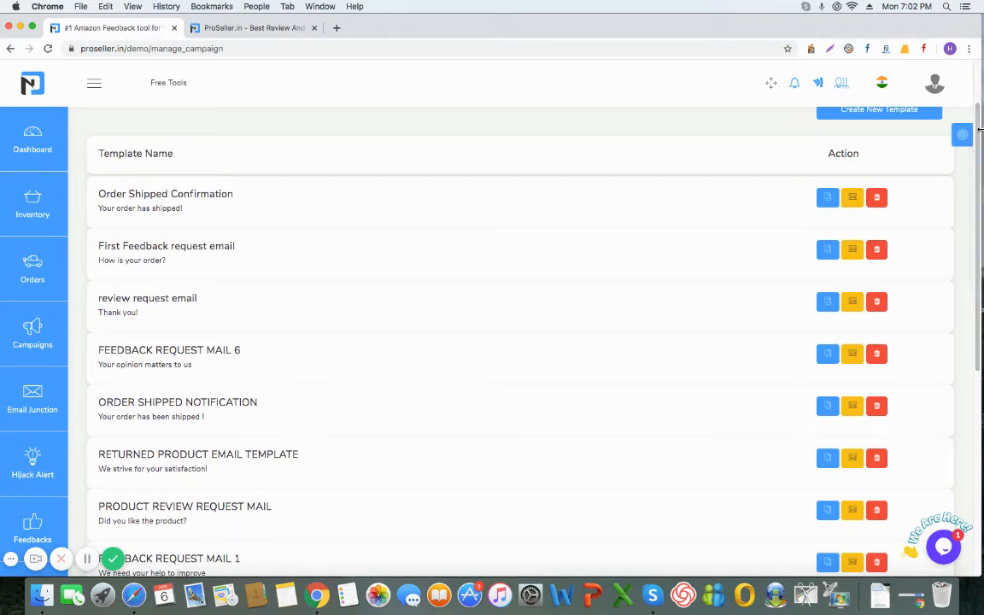
# Step: Start a new email template and name it "Review 2"
pyautogui.scroll(1, 979, 128)
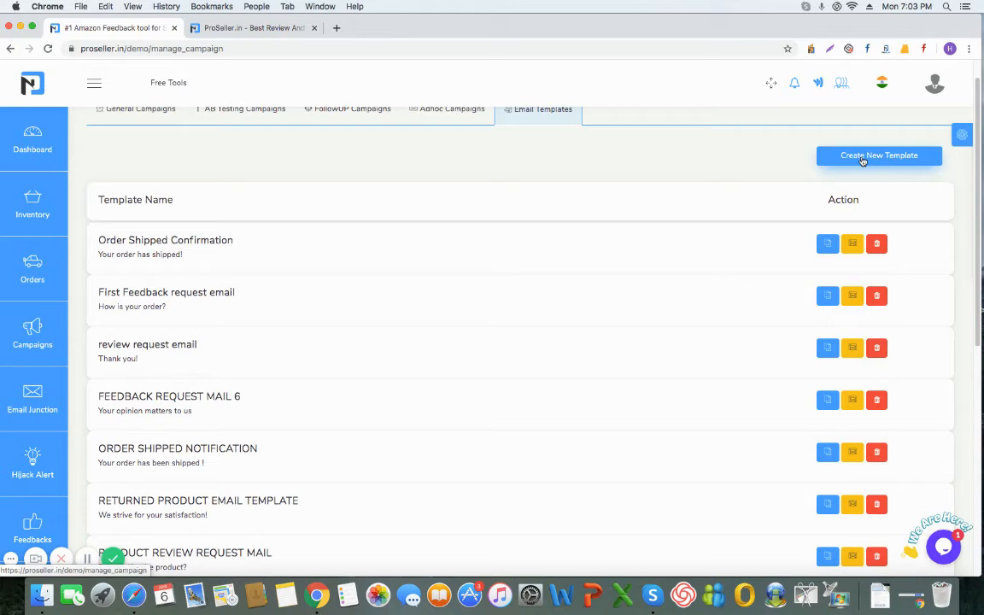
pyautogui.click(863, 159)
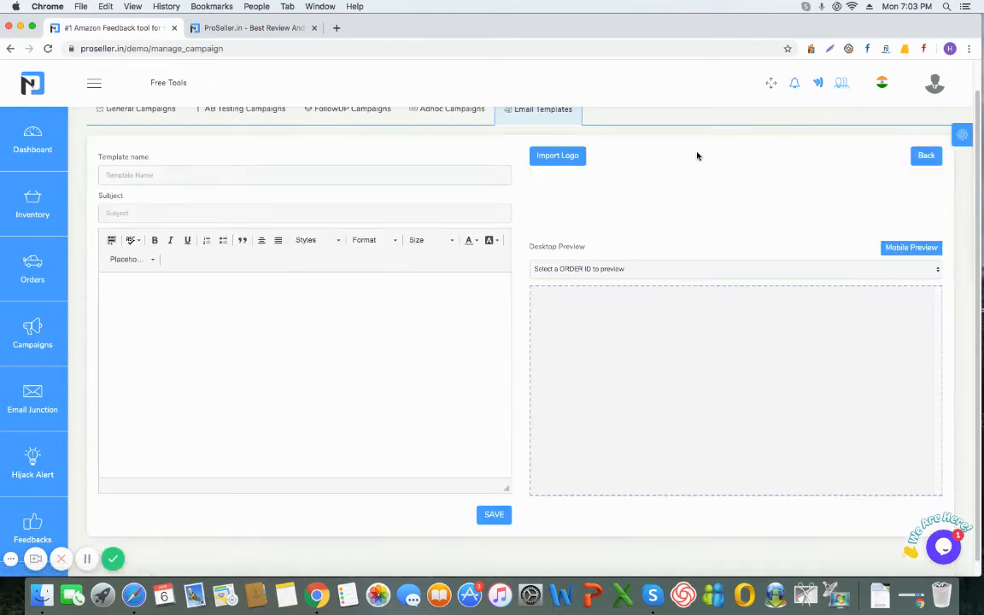
pyautogui.click(87, 559)
pyautogui.click(86, 559)
pyautogui.click(128, 176)
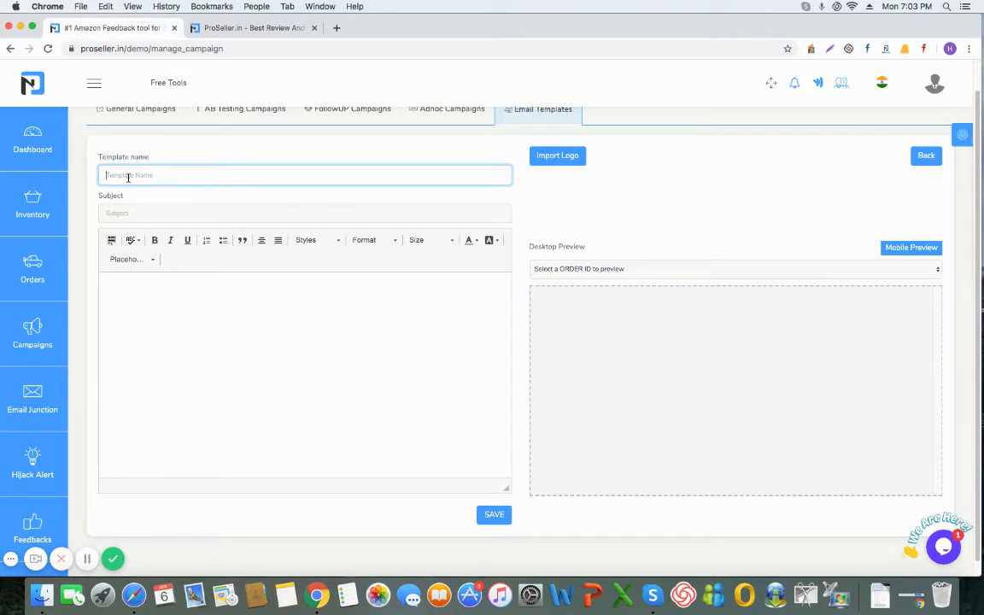
pyautogui.write('Review 2')
pyautogui.click(90, 567)
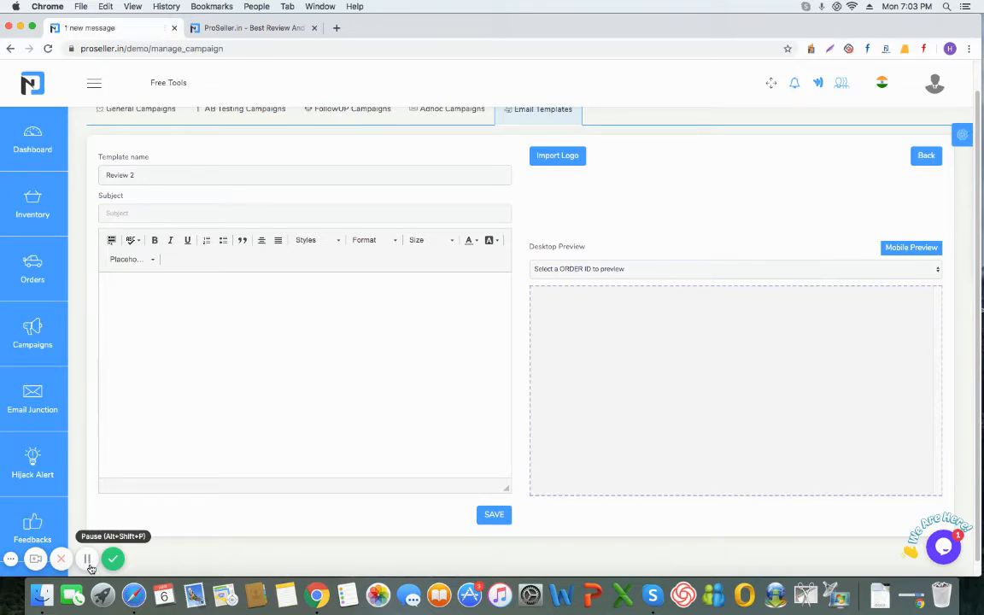
# Step: Set the template's subject to "your opinion matters to us"
pyautogui.click(122, 214)
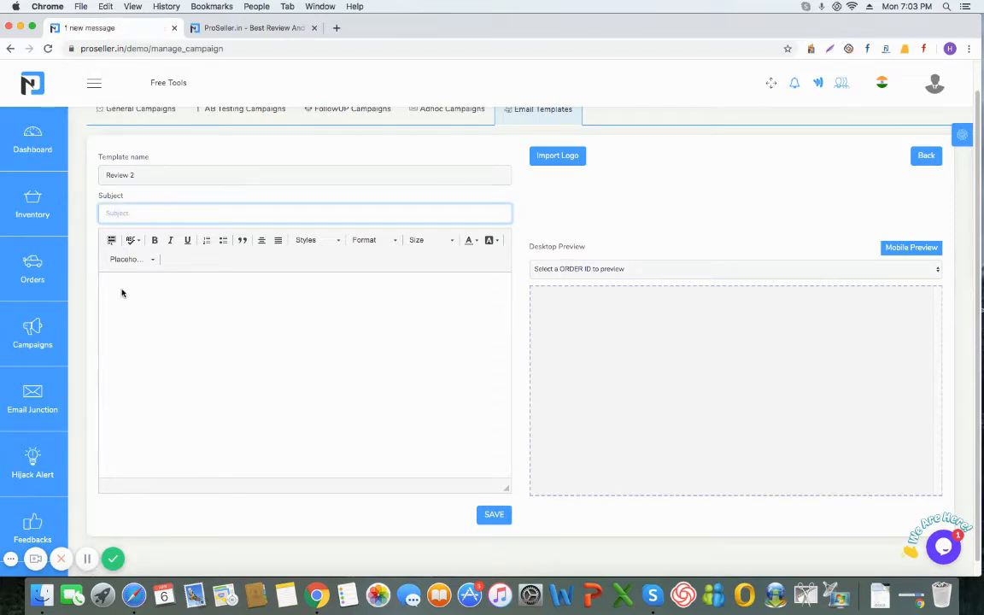
pyautogui.click(85, 560)
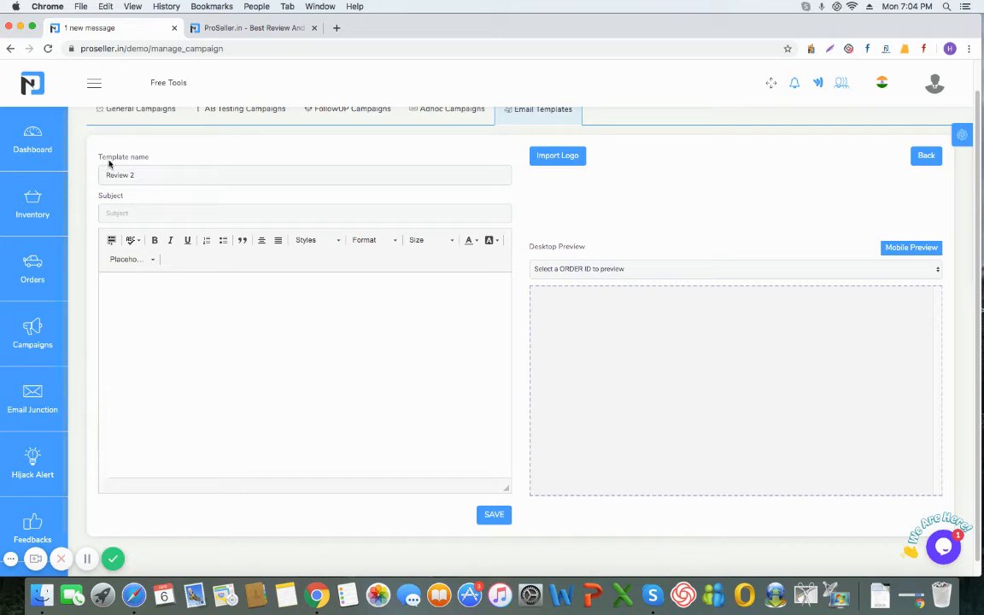
pyautogui.click(125, 212)
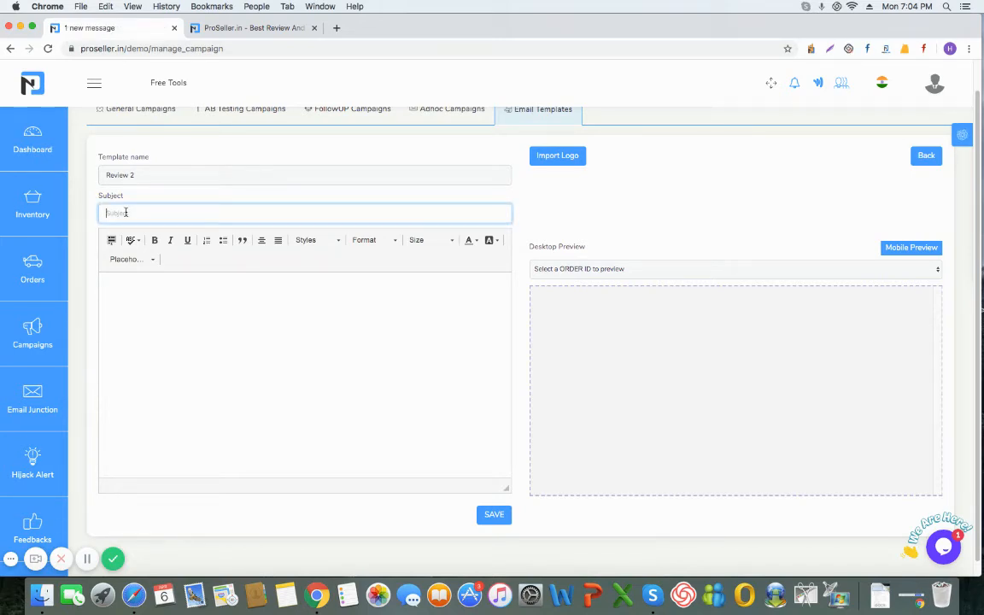
pyautogui.write('your orinino')
pyautogui.press('BackSpace')
pyautogui.write('on matters to us')
# Step: View the logo import options without choosing a file, and insert the Logo Image 1 placeholder into the email body
pyautogui.click(553, 157)
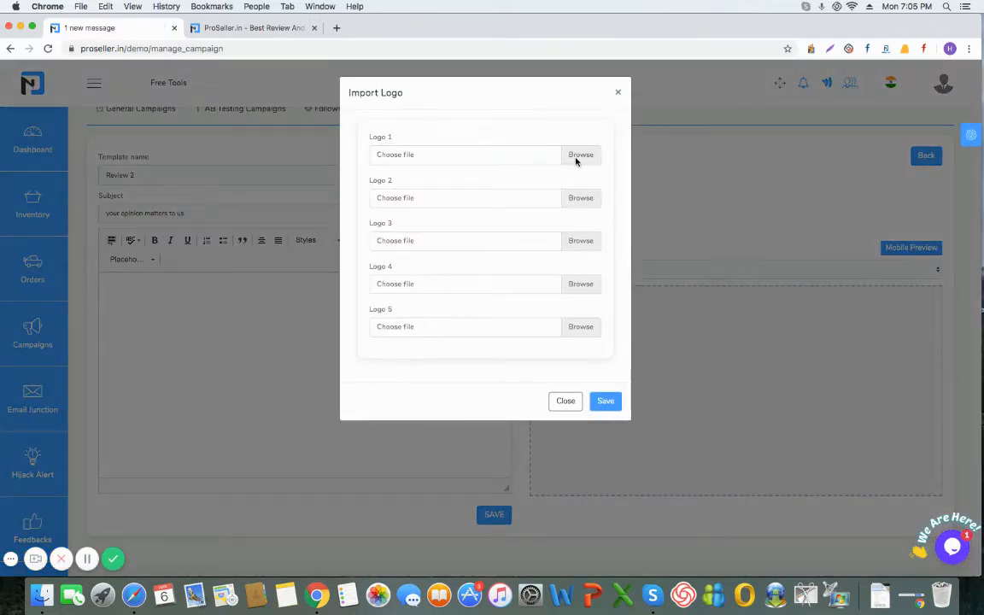
pyautogui.click(620, 94)
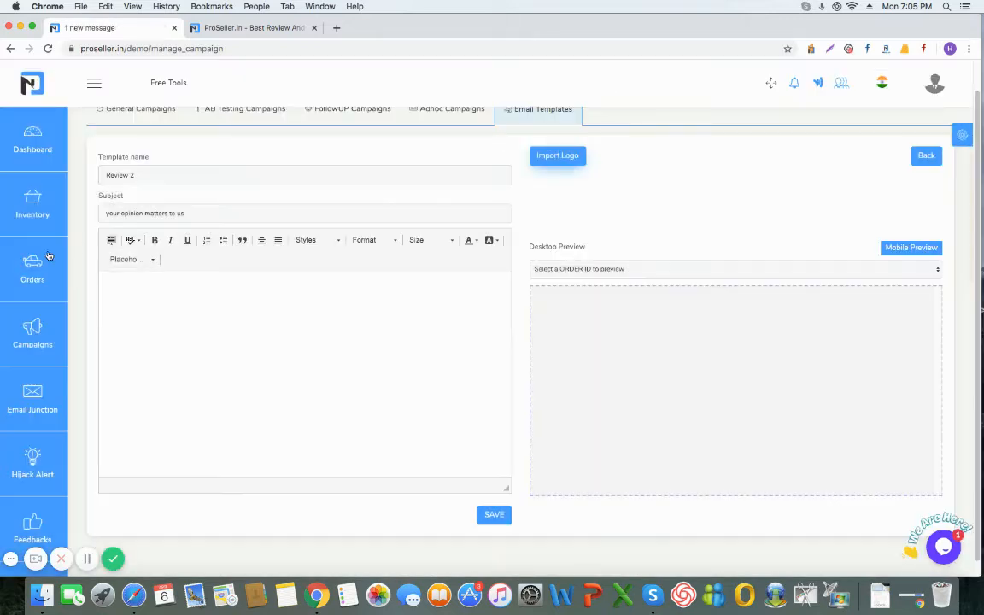
pyautogui.click(129, 260)
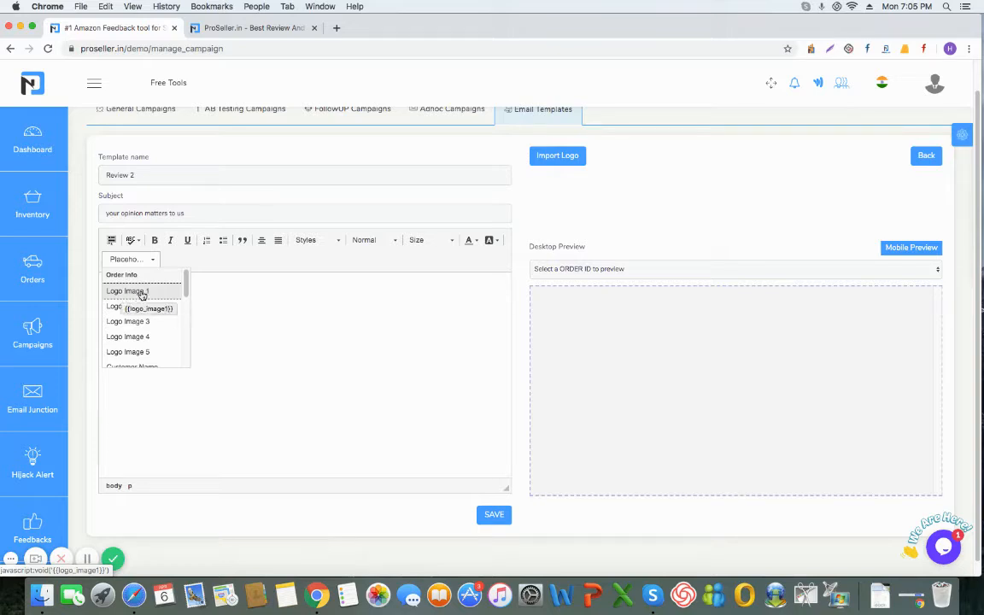
pyautogui.click(141, 291)
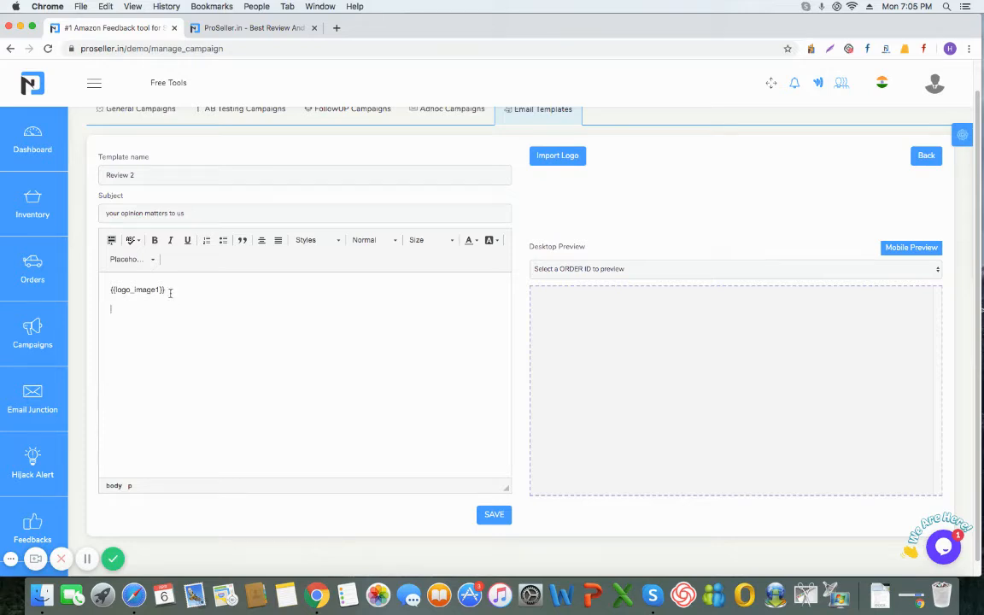
# Step: Add the Order Number and Order Date placeholders on separate lines below the logo placeholder in the email body
pyautogui.click(130, 259)
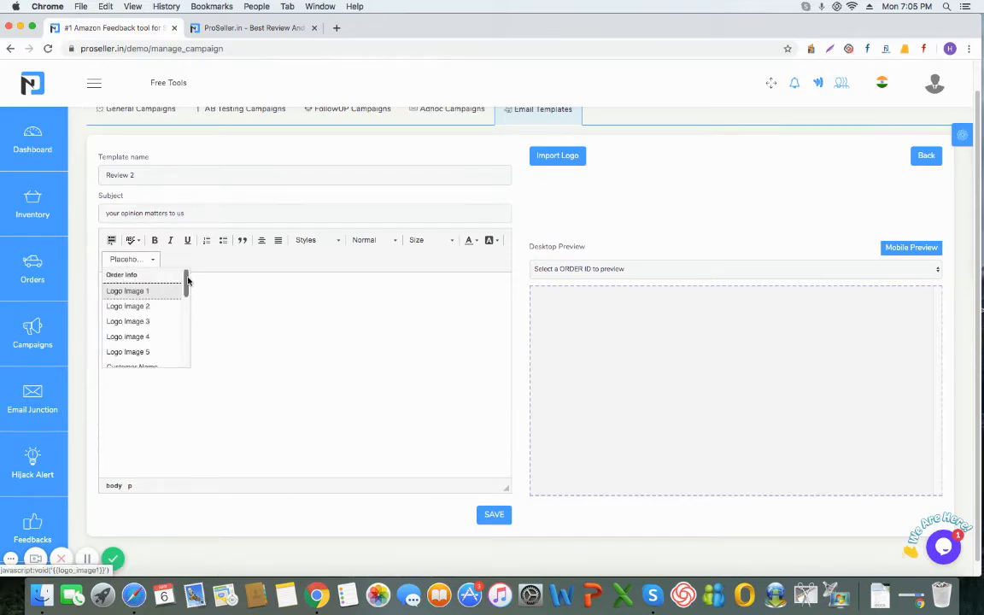
pyautogui.moveTo(188, 280); pyautogui.dragTo(185, 325)
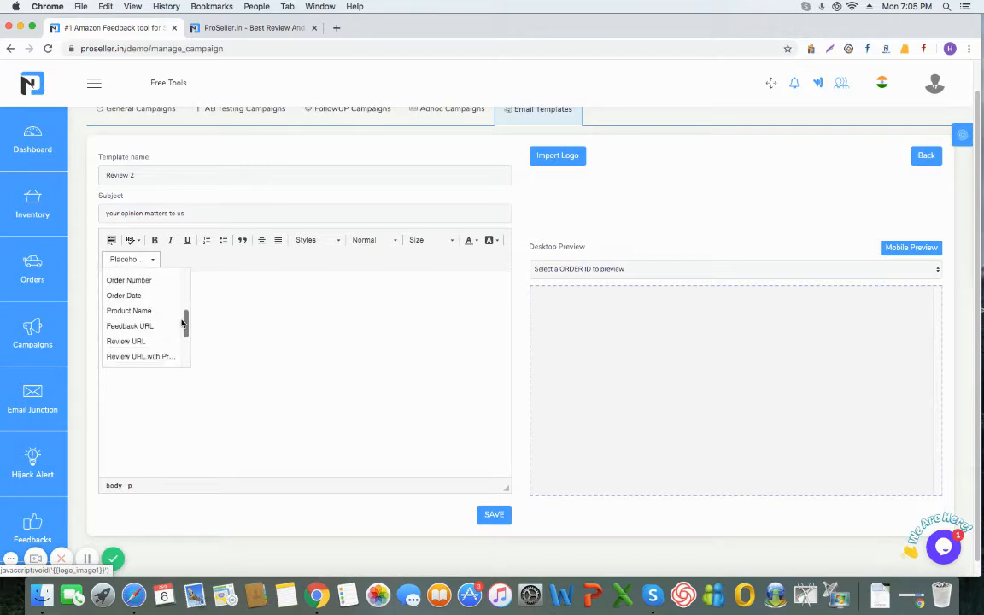
pyautogui.click(141, 280)
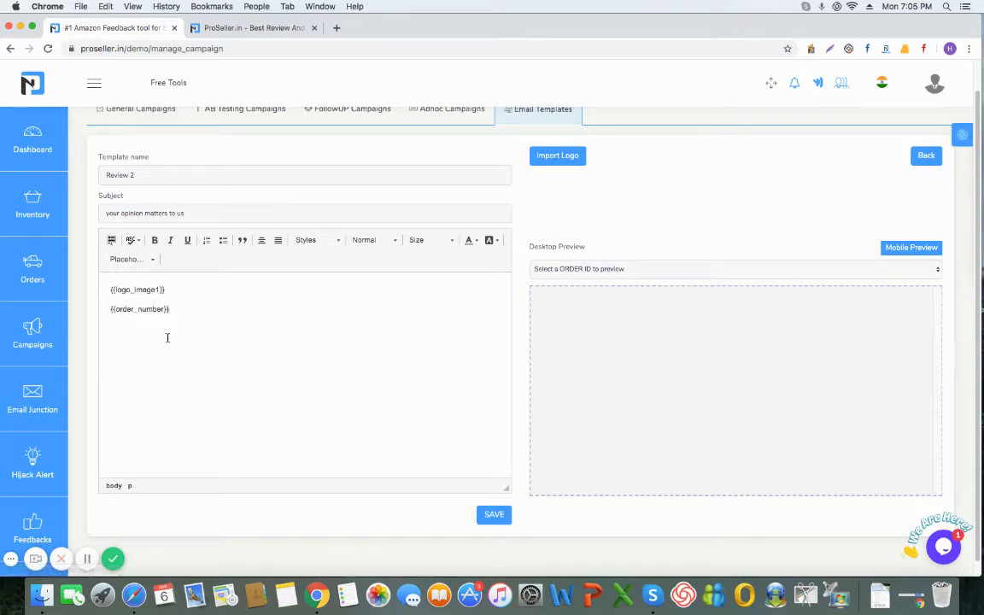
pyautogui.click(147, 260)
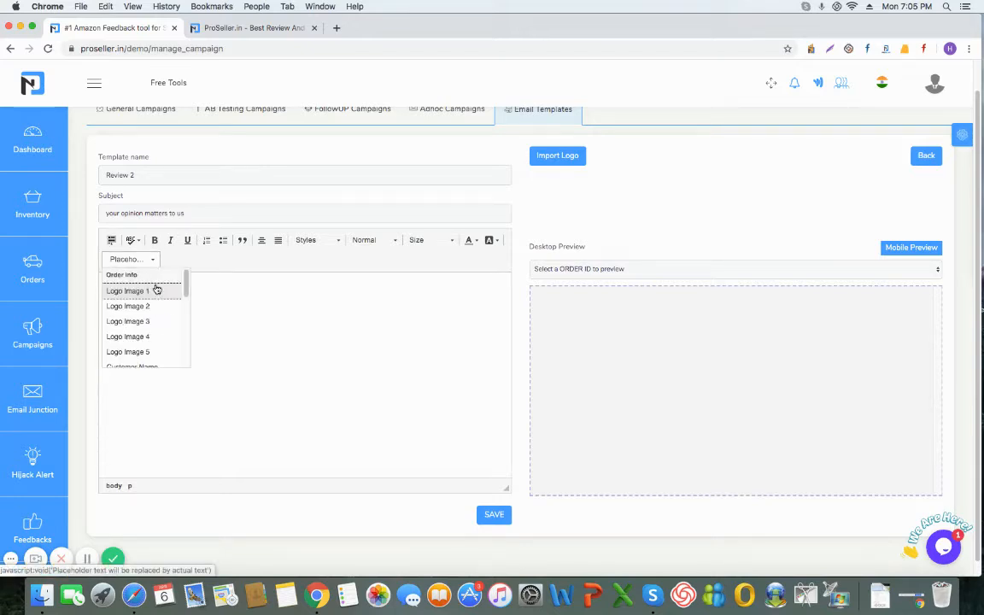
pyautogui.moveTo(185, 285); pyautogui.dragTo(187, 307)
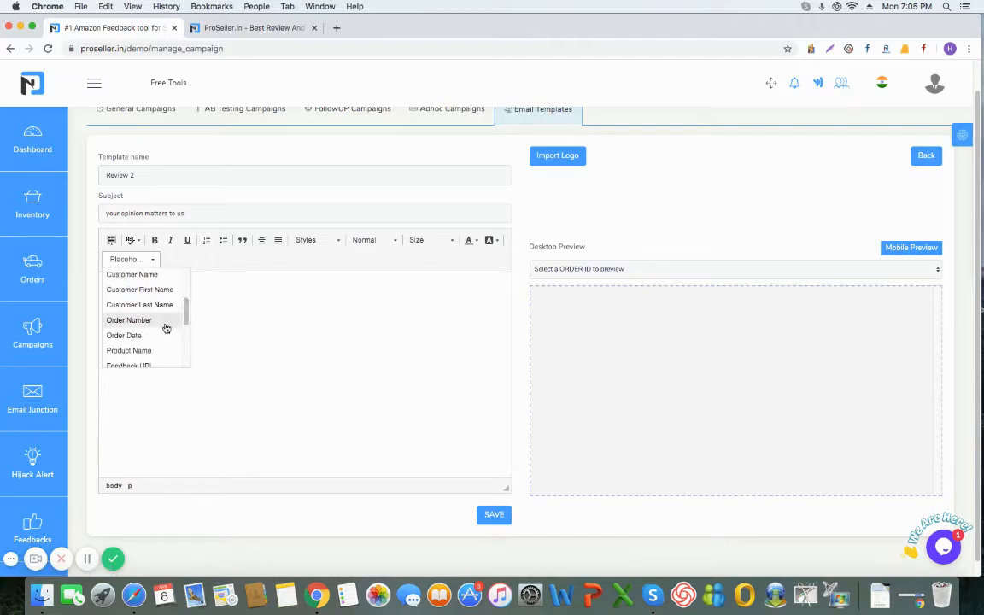
pyautogui.click(158, 336)
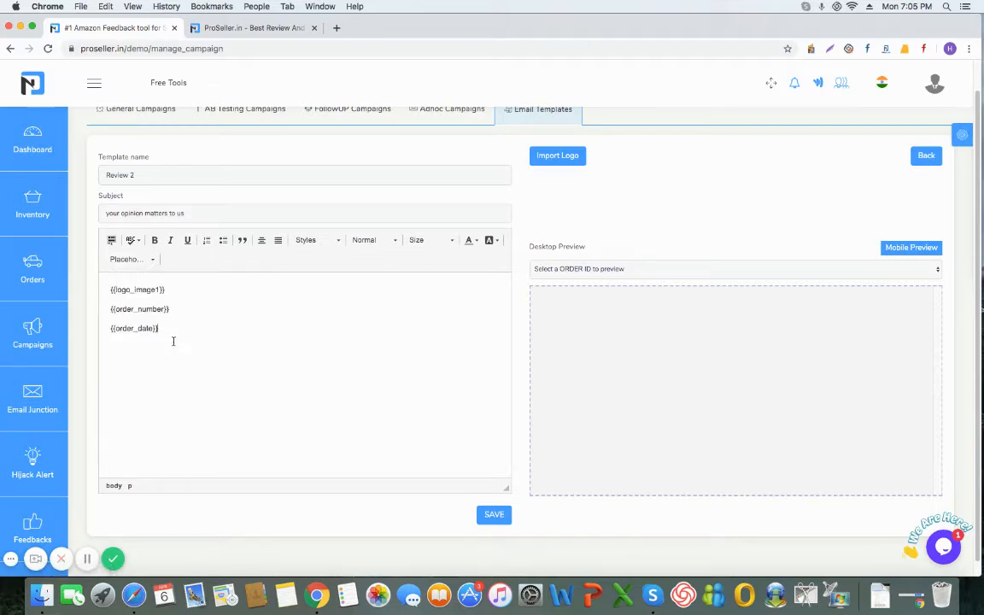
# Step: Add the Product Name and Feedback URL placeholders on separate lines below the order date placeholder
pyautogui.click(144, 260)
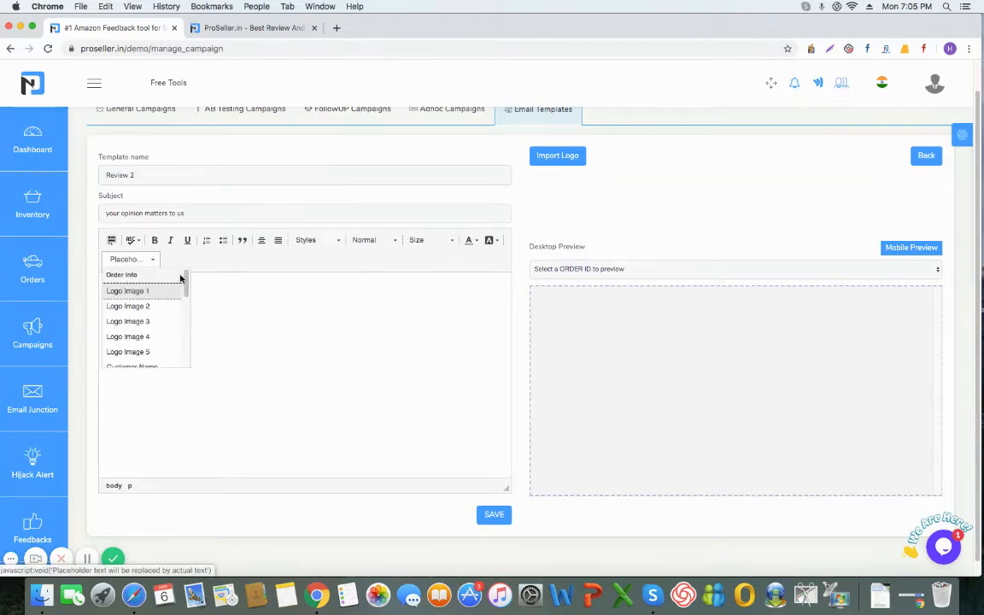
pyautogui.moveTo(182, 278); pyautogui.dragTo(183, 313)
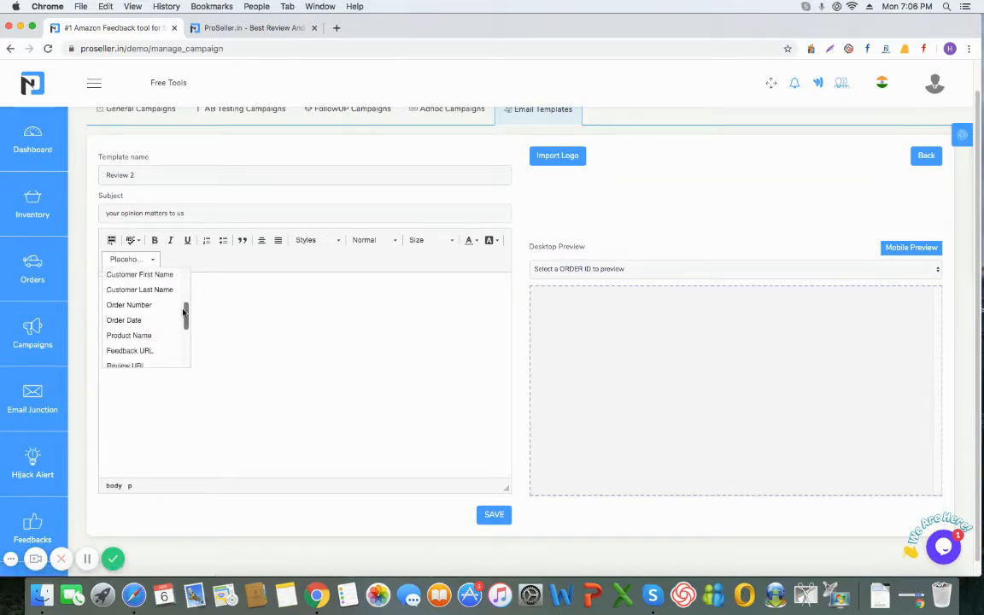
pyautogui.click(143, 334)
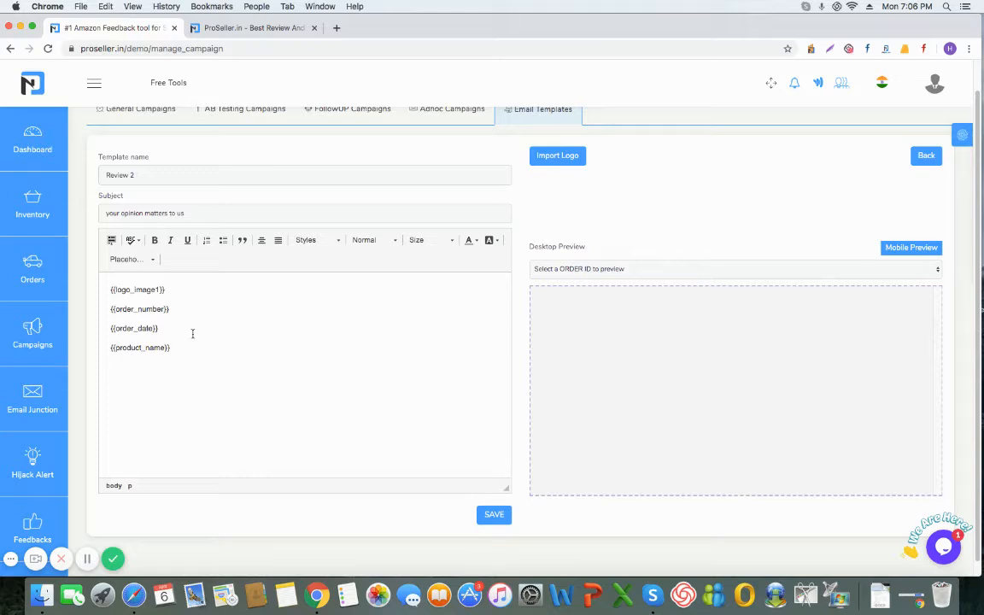
pyautogui.press('Return')
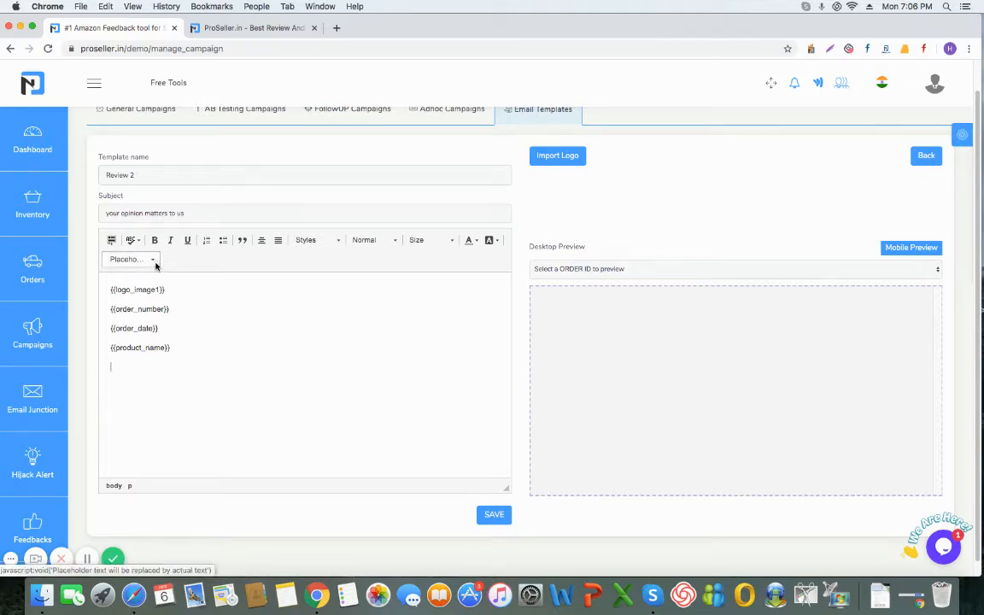
pyautogui.click(154, 259)
pyautogui.moveTo(186, 281); pyautogui.dragTo(182, 335)
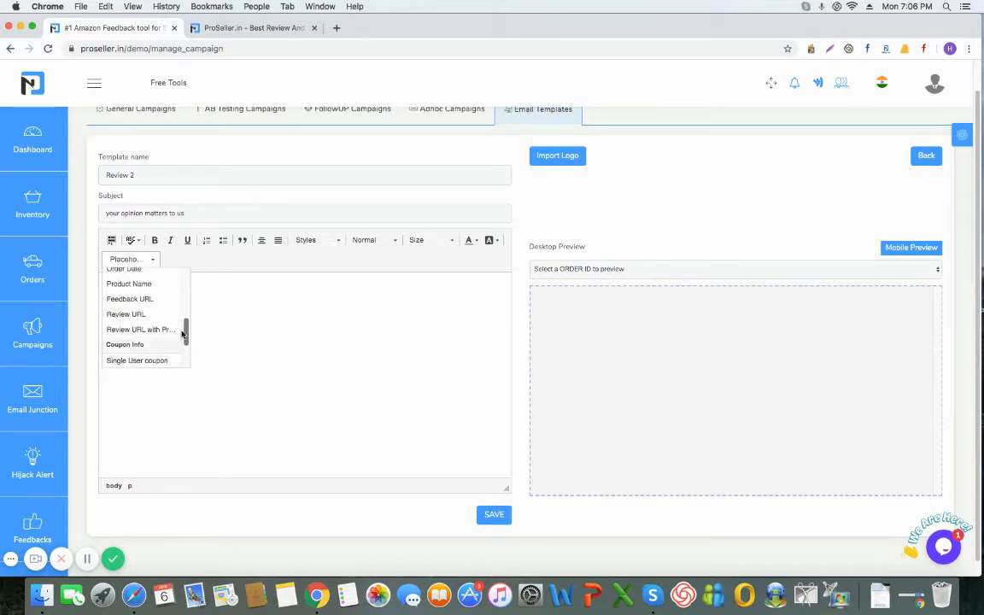
pyautogui.click(143, 300)
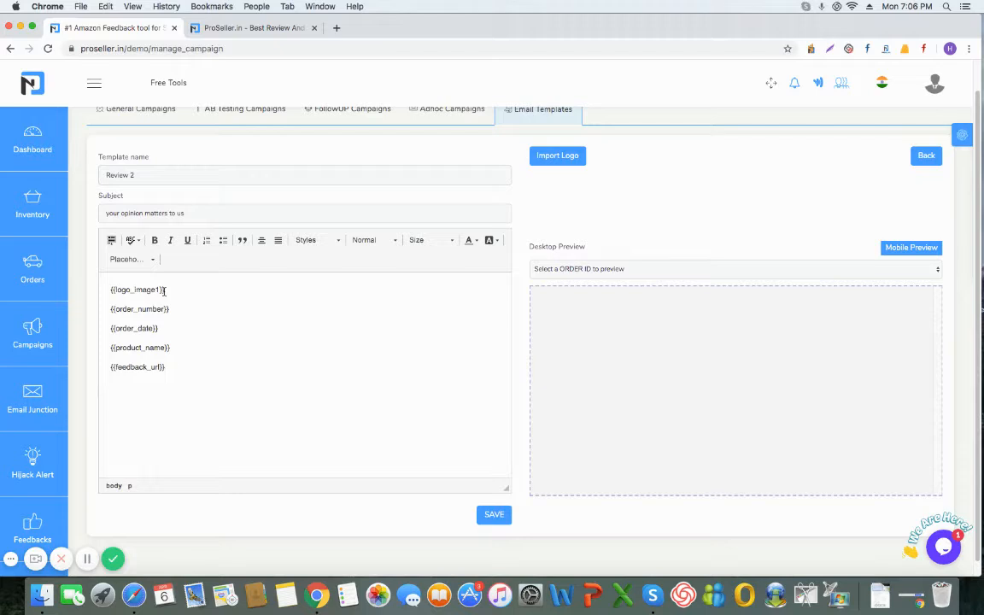
# Step: Add the Review URL placeholder and the review URL with product image placeholder on separate lines below the feedback URL
pyautogui.click(152, 259)
pyautogui.moveTo(184, 292); pyautogui.dragTo(190, 337)
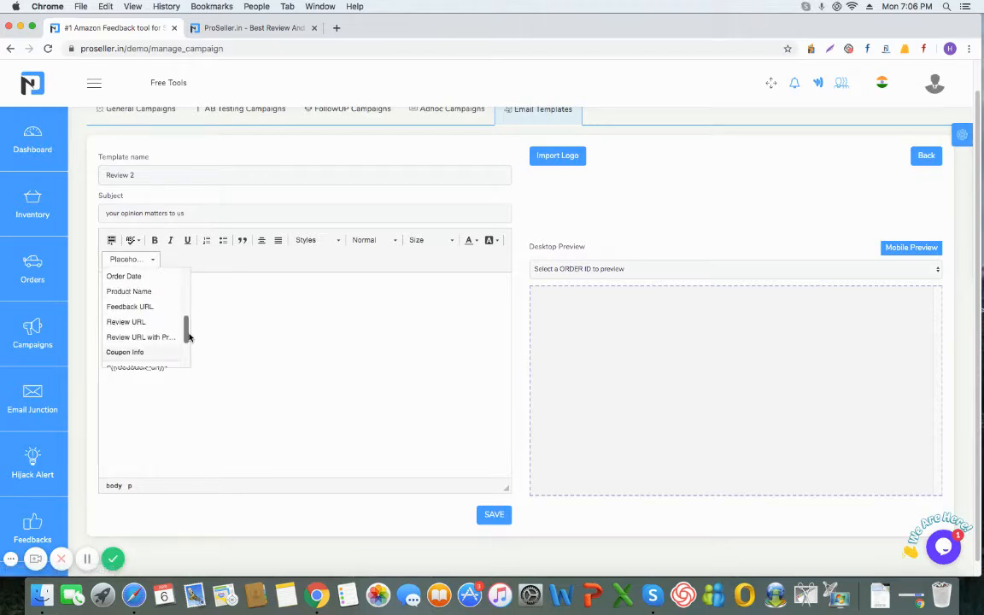
pyautogui.click(158, 322)
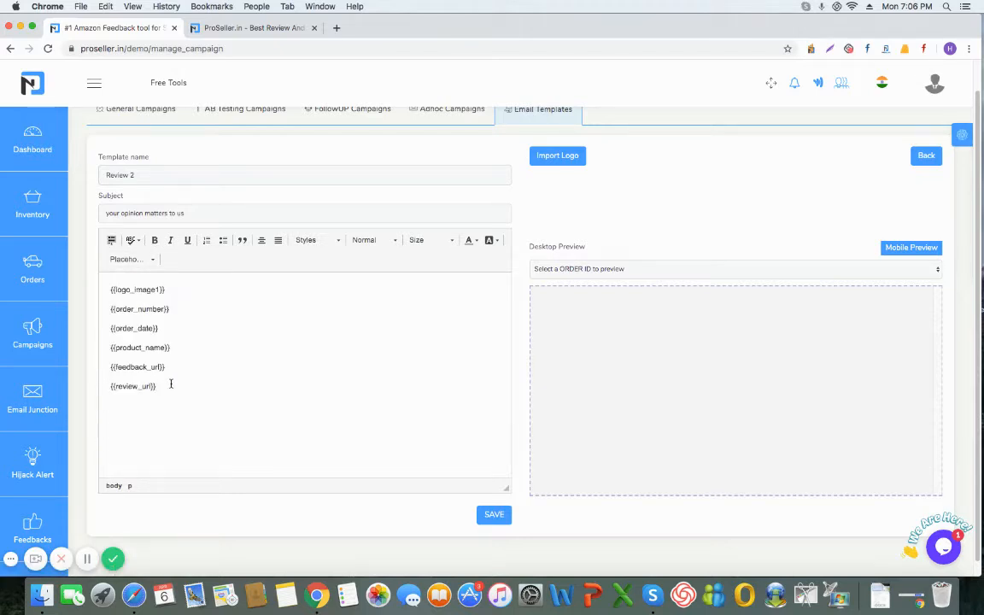
pyautogui.click(151, 260)
pyautogui.moveTo(185, 281); pyautogui.dragTo(184, 336)
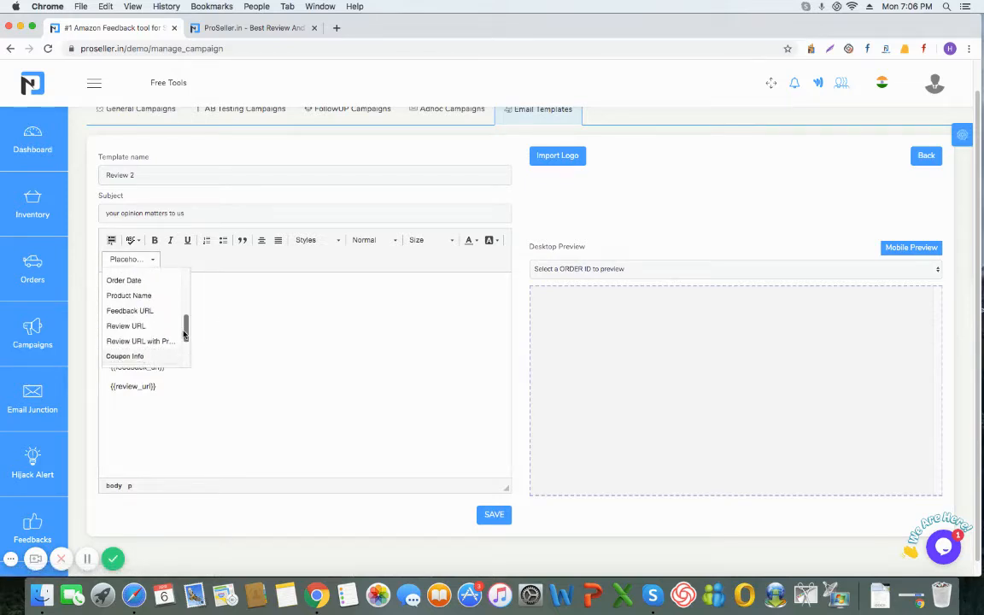
pyautogui.click(141, 341)
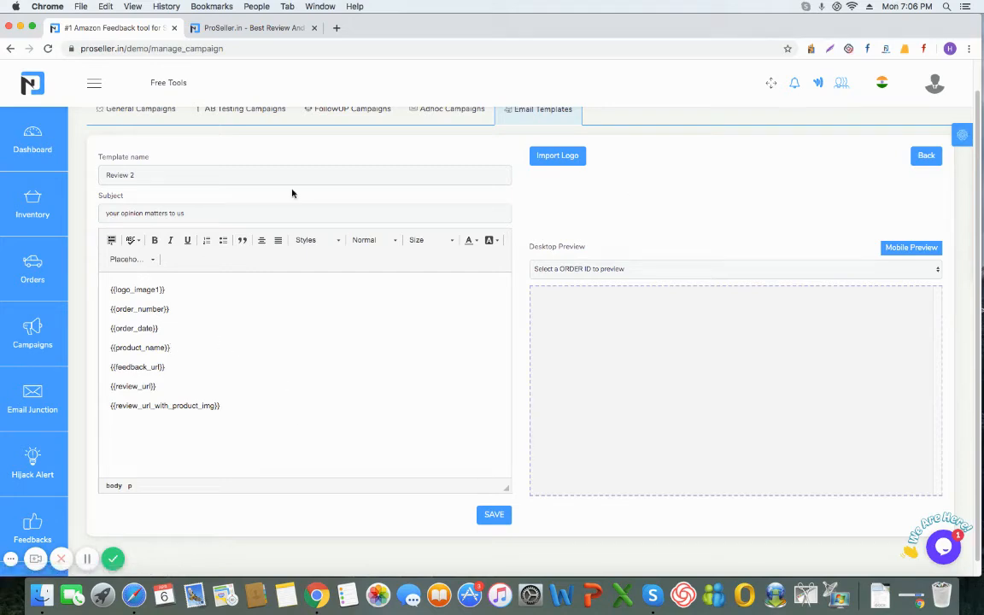
# Step: Preview the template in the desktop preview using the first order ID offered
pyautogui.click(897, 269)
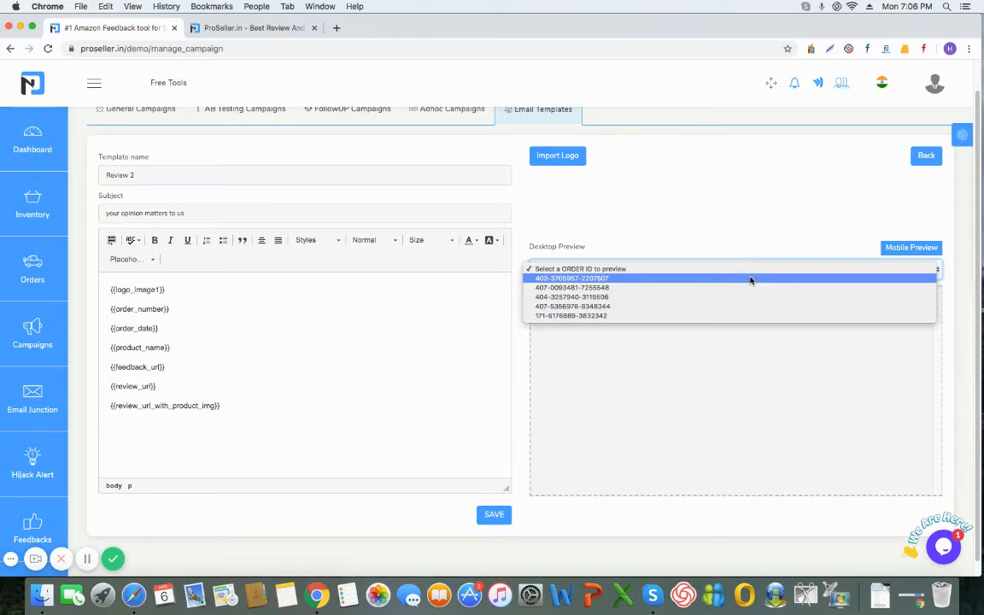
pyautogui.click(751, 278)
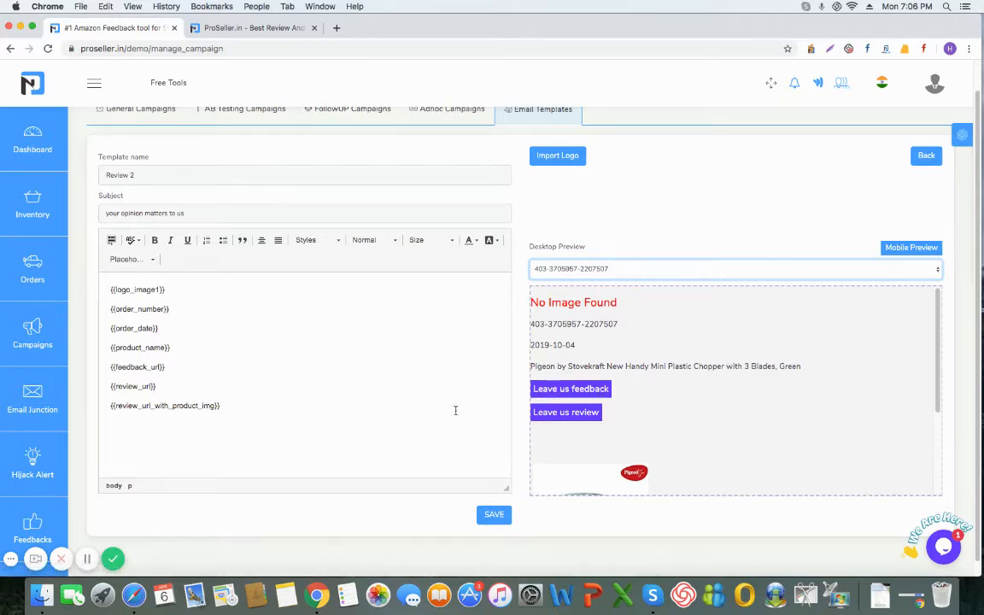
# Step: Check the rest of the desktop preview and save the Review 2 email template
pyautogui.scroll(-1, 937, 373)
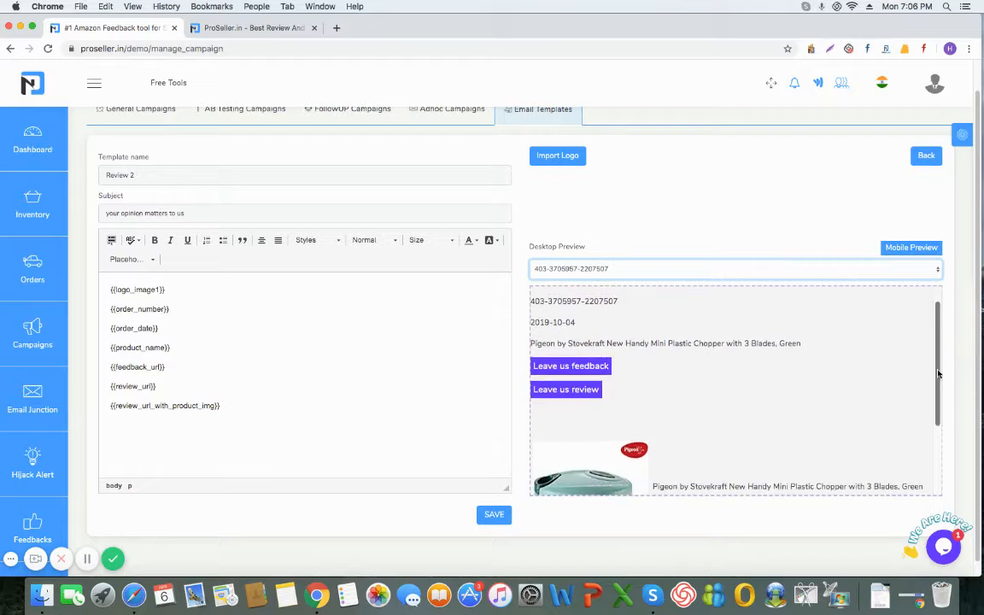
pyautogui.scroll(-2, 937, 374)
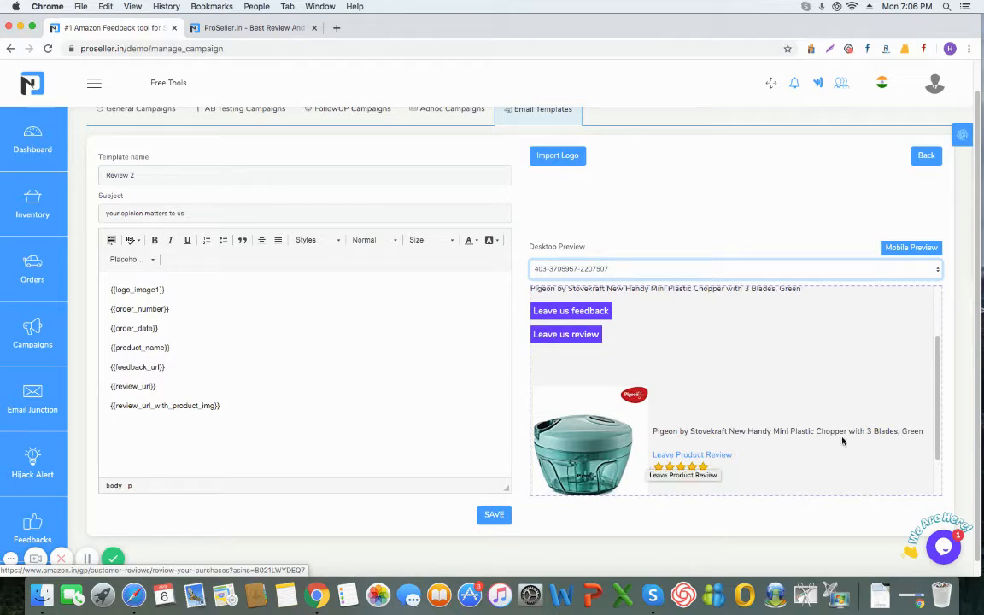
pyautogui.scroll(2, 933, 410)
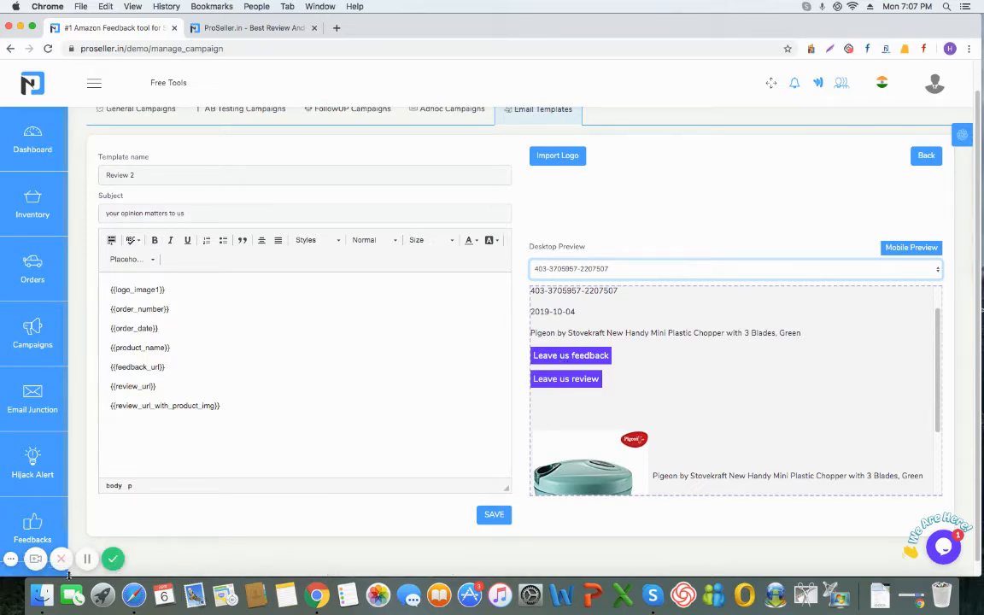
pyautogui.click(89, 559)
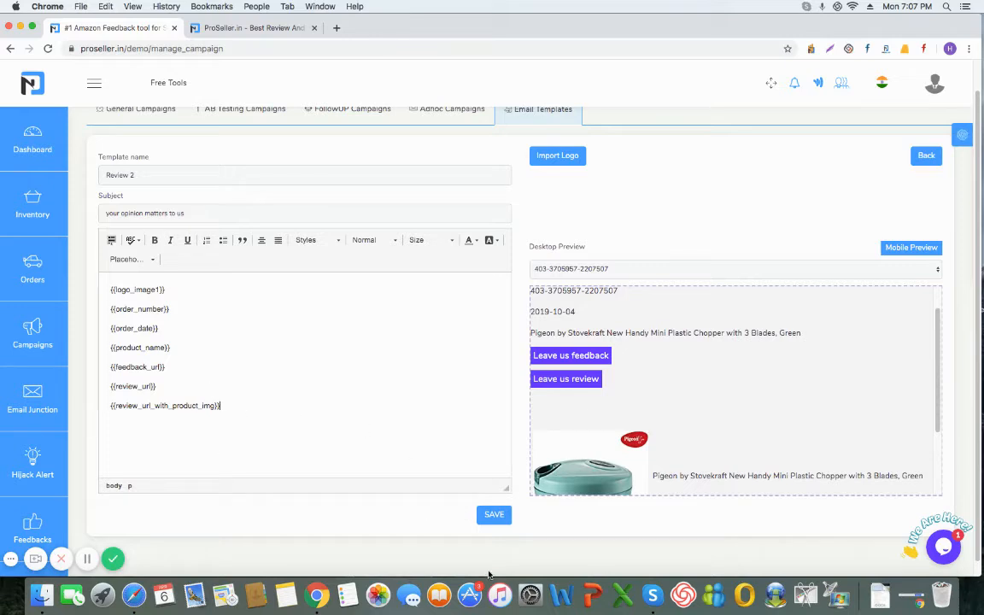
pyautogui.click(495, 517)
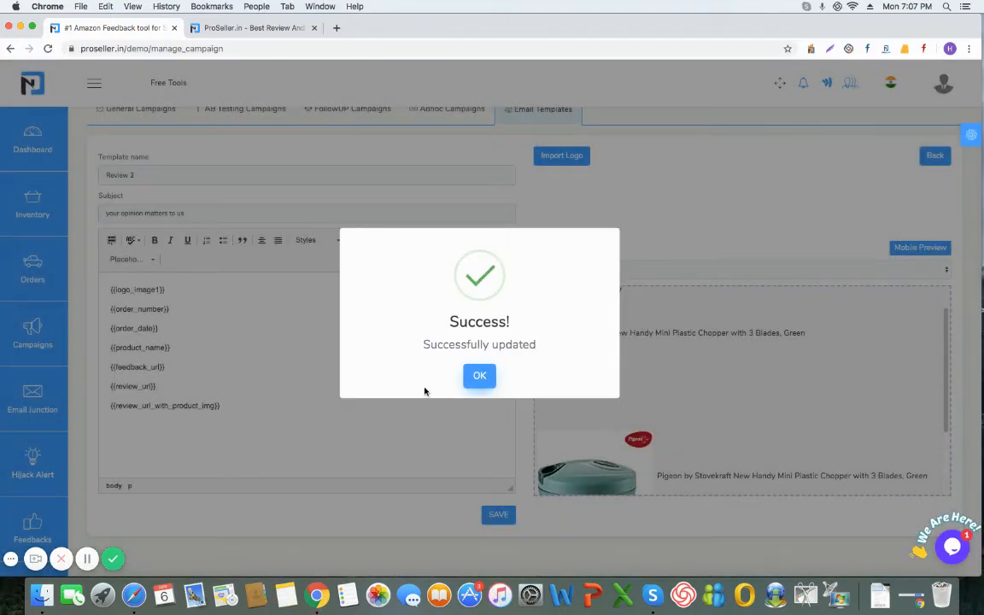
pyautogui.click(479, 379)
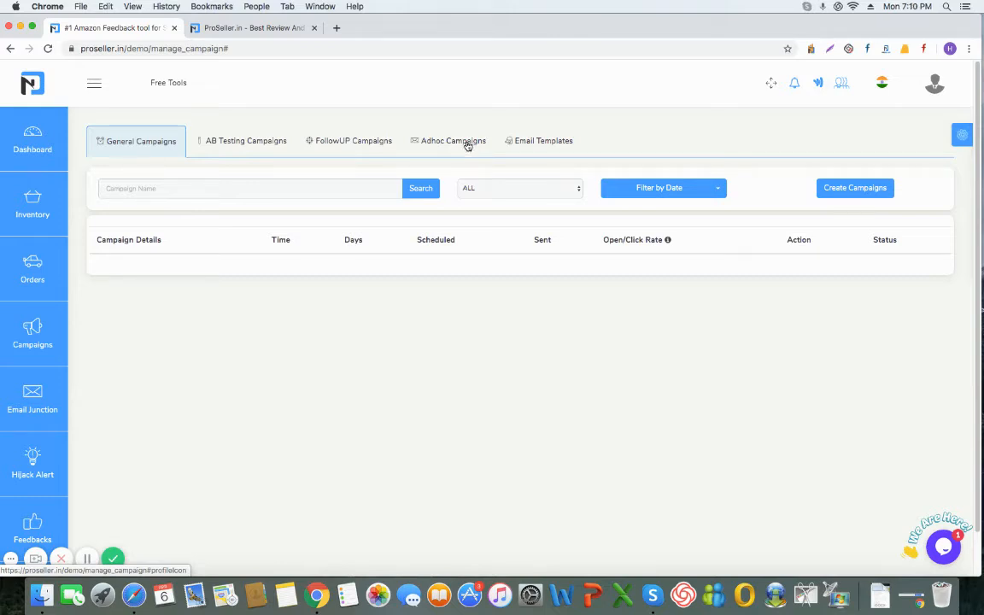
# Step: Create a general campaign with the name REVIEW and the description REVIEW, and continue to the campaign type
pyautogui.click(840, 190)
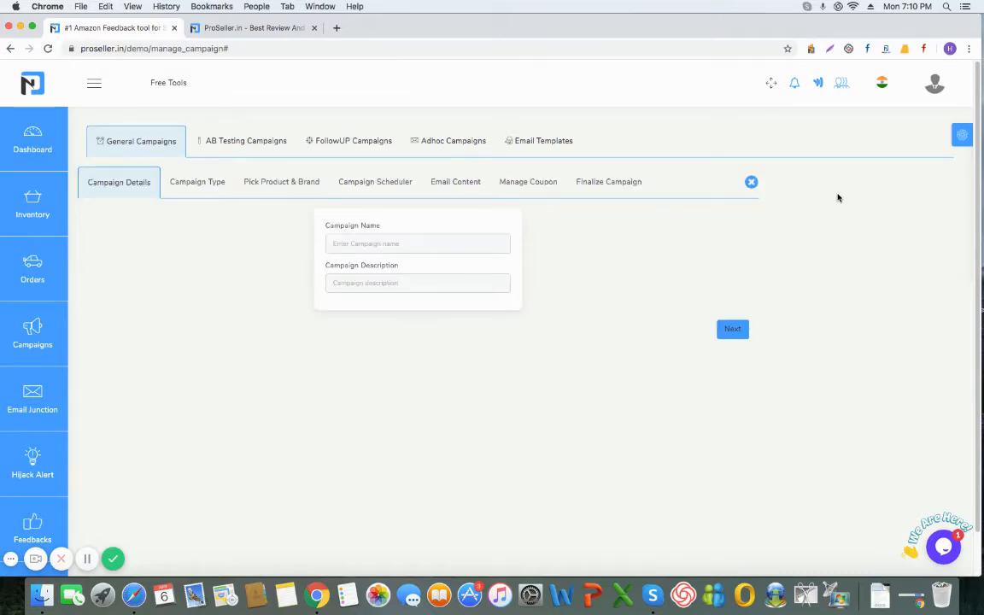
pyautogui.click(423, 243)
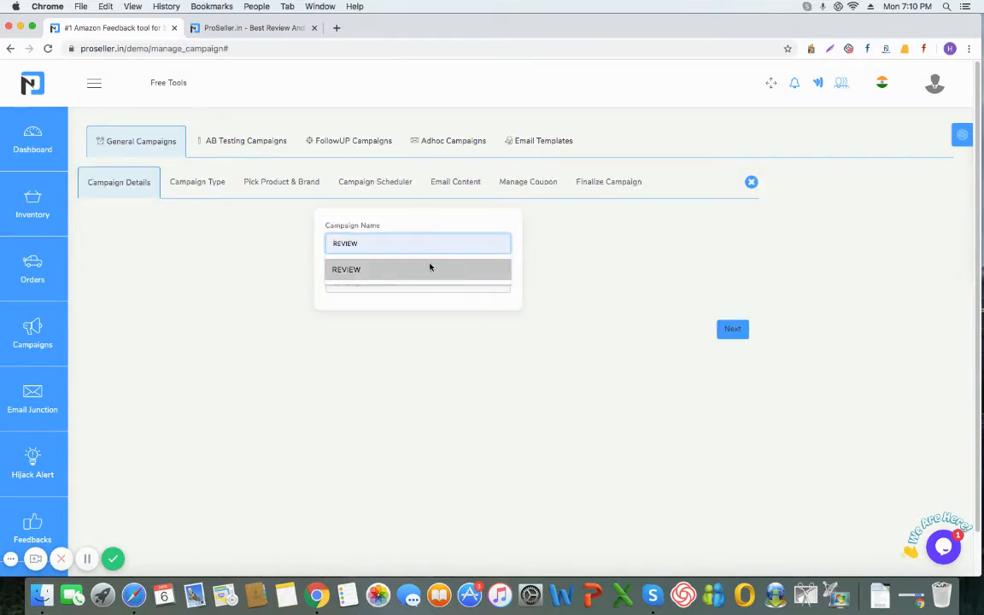
pyautogui.click(434, 270)
pyautogui.click(413, 283)
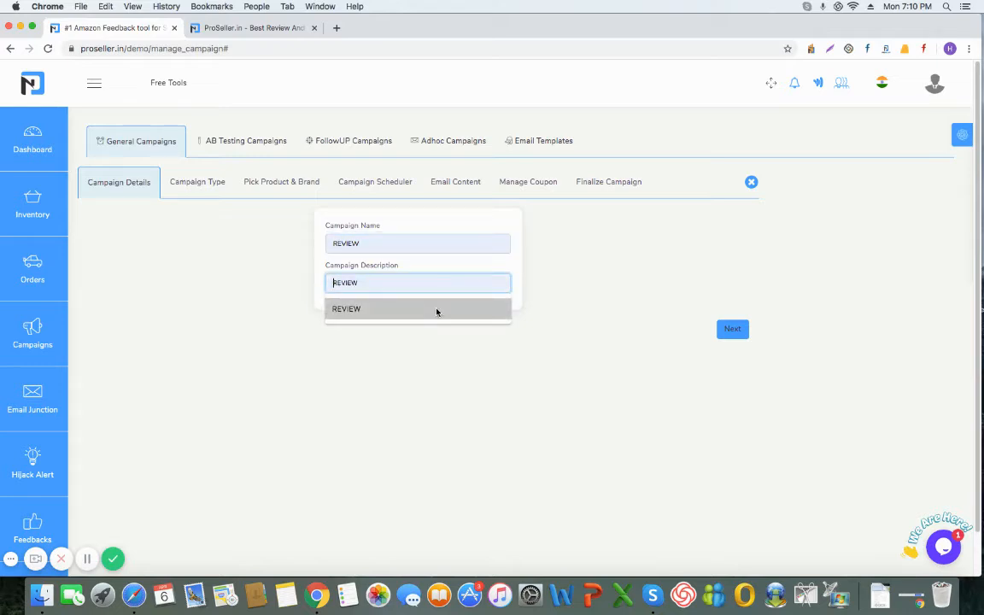
pyautogui.click(437, 310)
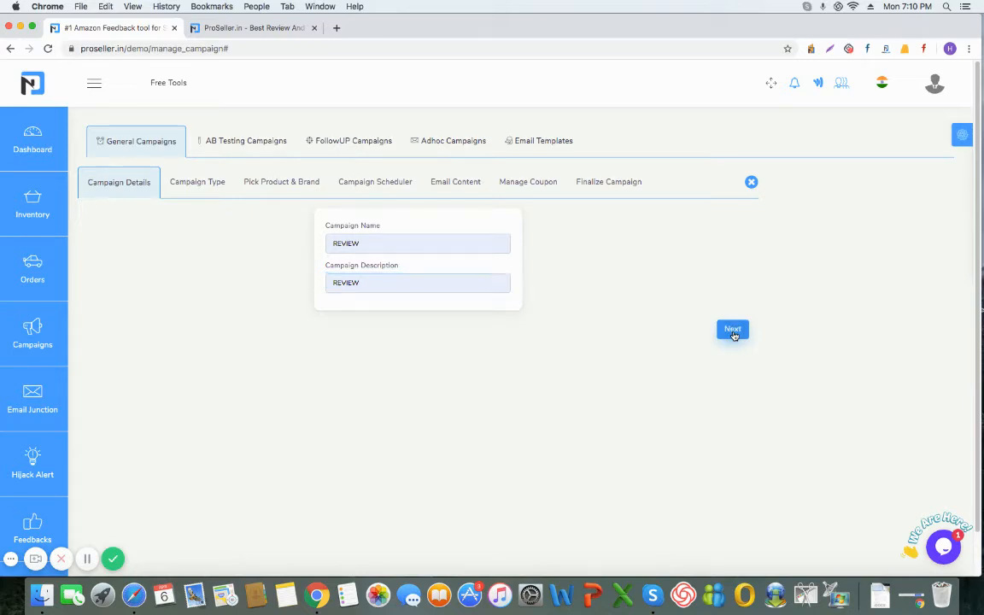
pyautogui.click(733, 331)
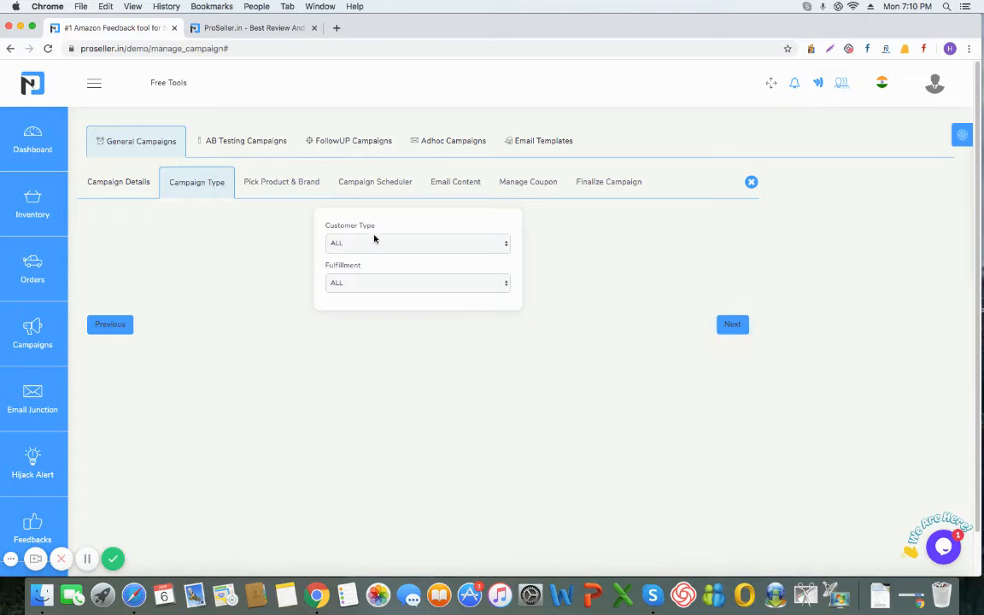
# Step: Choose ALL for both the customer type and the fulfillment, and continue to the product and brand selection
pyautogui.click(505, 247)
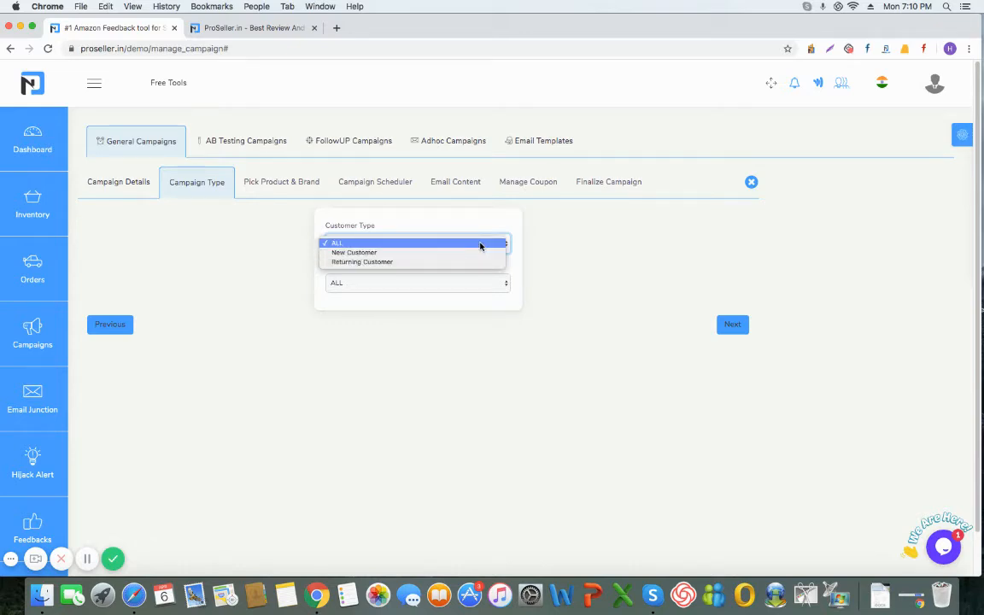
pyautogui.click(480, 246)
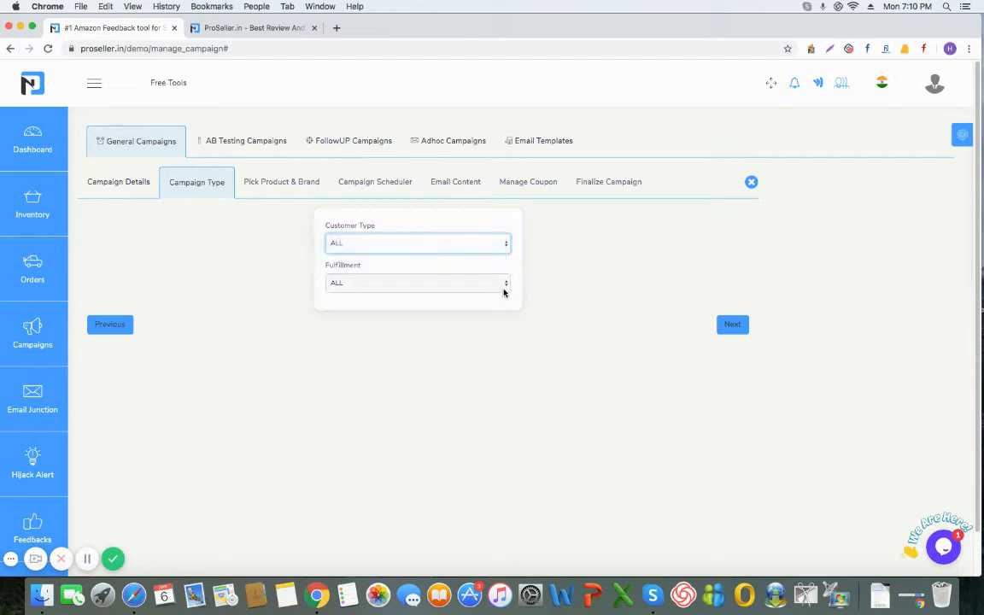
pyautogui.click(505, 287)
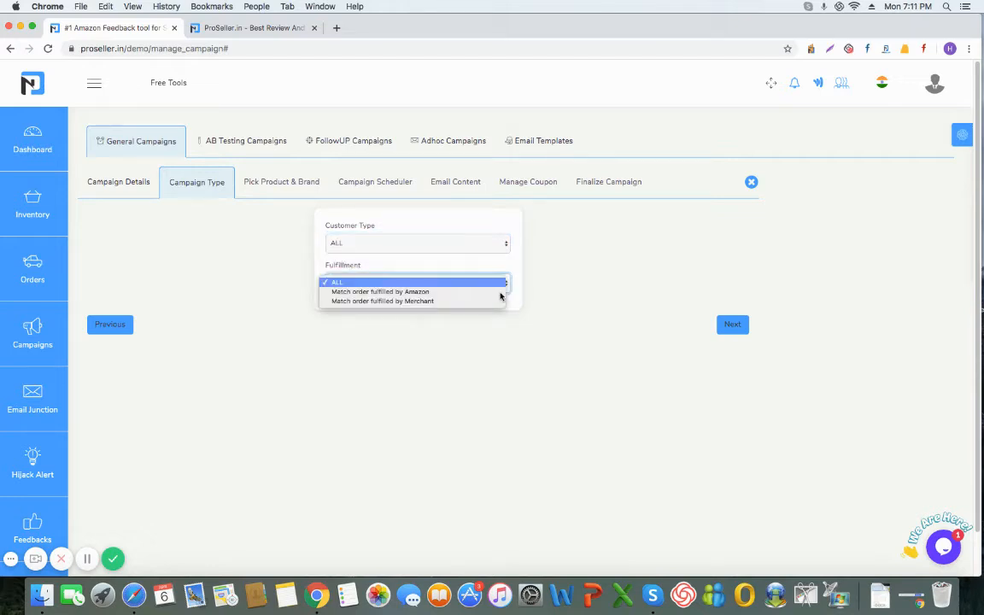
pyautogui.click(502, 283)
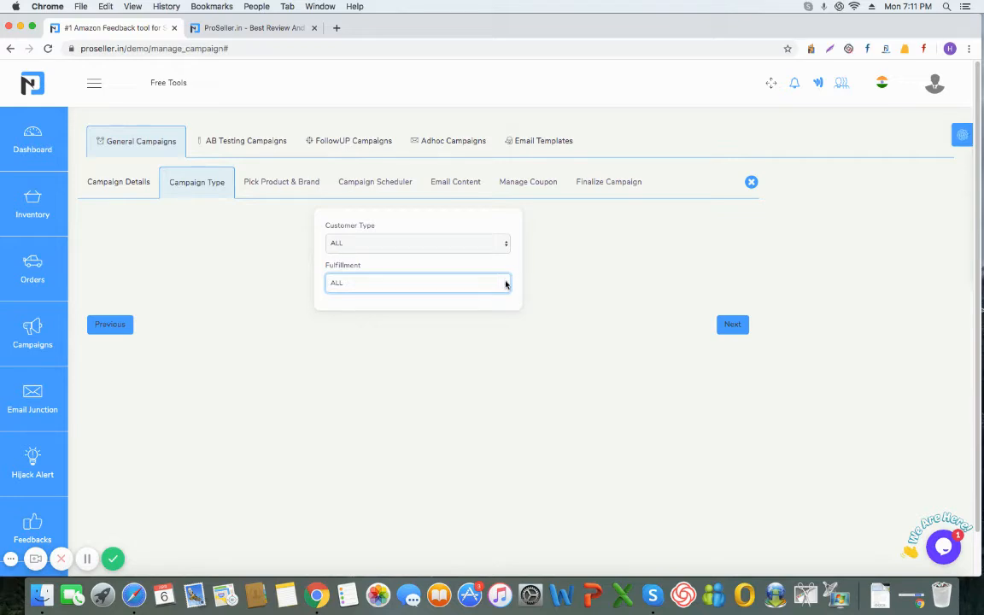
pyautogui.click(505, 285)
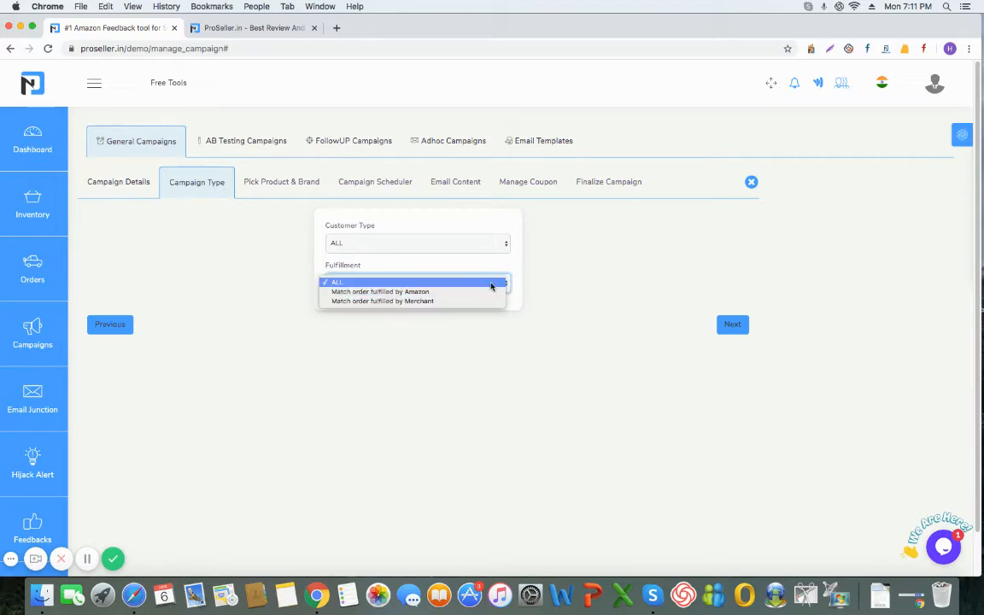
pyautogui.click(491, 284)
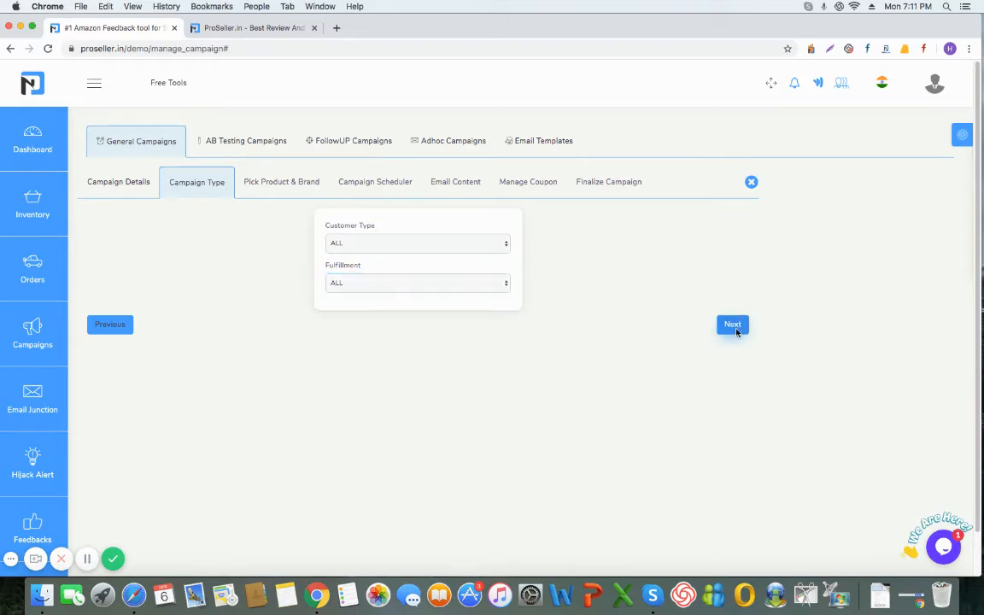
pyautogui.click(734, 326)
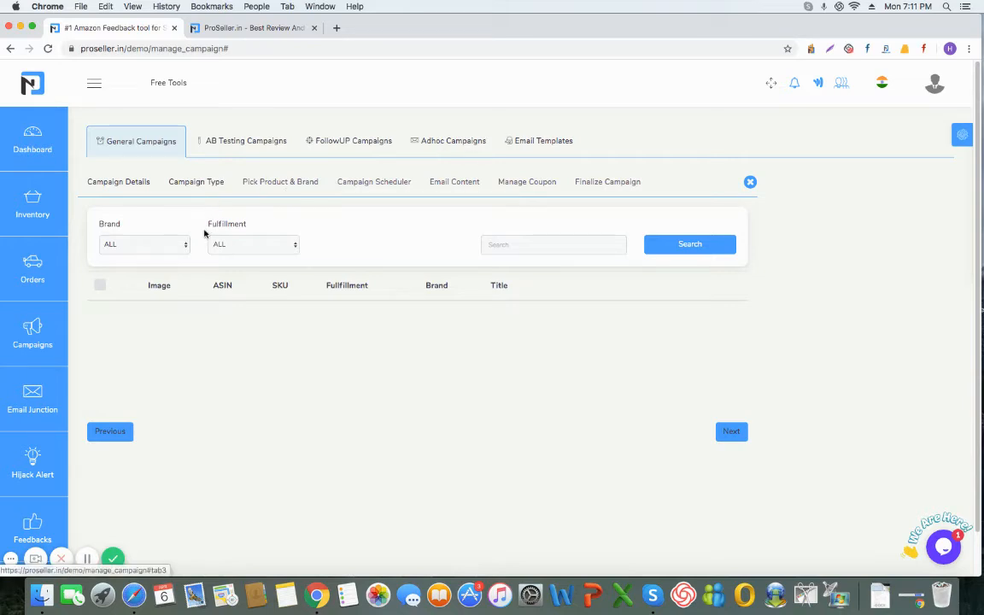
# Step: Search for the campaign's products with the brand filter set to Generic
pyautogui.click(184, 248)
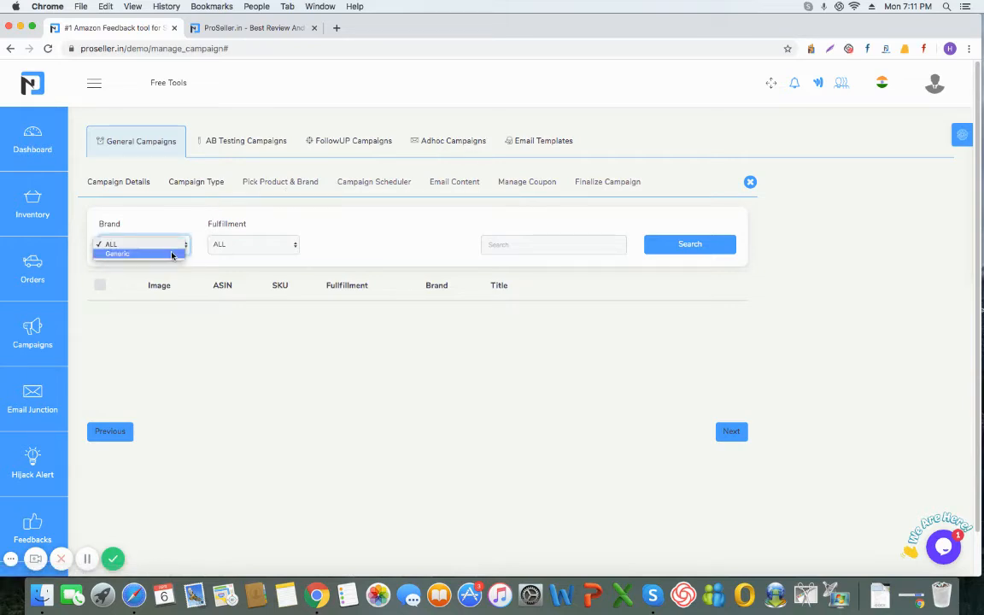
pyautogui.click(172, 255)
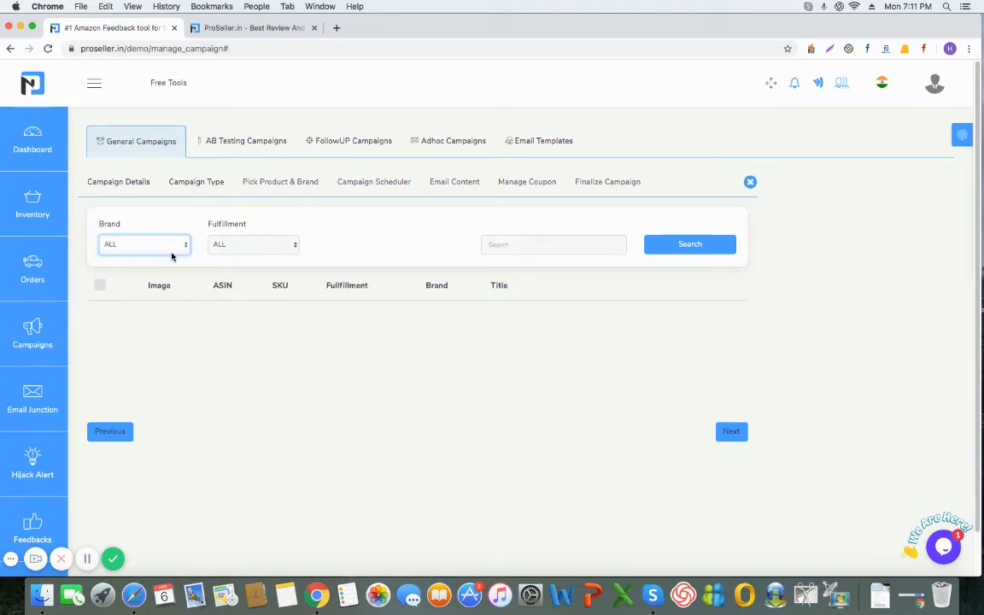
pyautogui.click(691, 250)
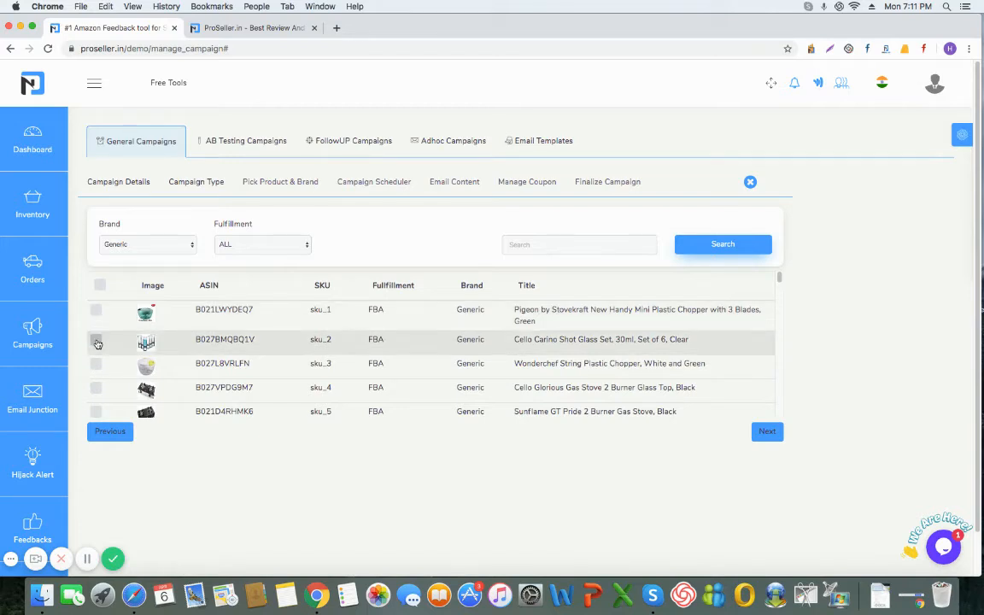
# Step: Select all the listed Generic products for the campaign and continue to the campaign scheduler
pyautogui.click(97, 340)
pyautogui.click(95, 365)
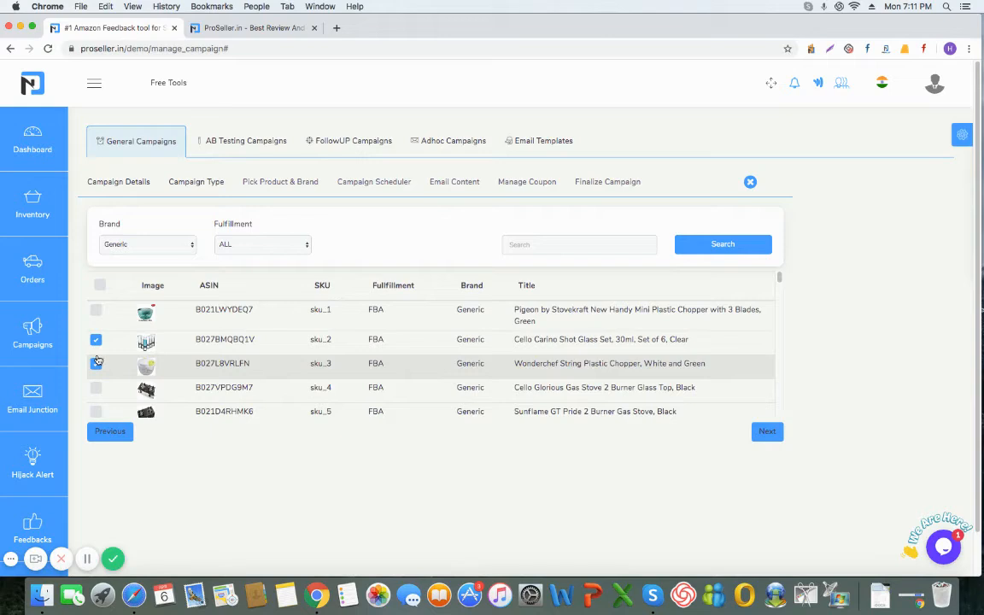
pyautogui.click(100, 286)
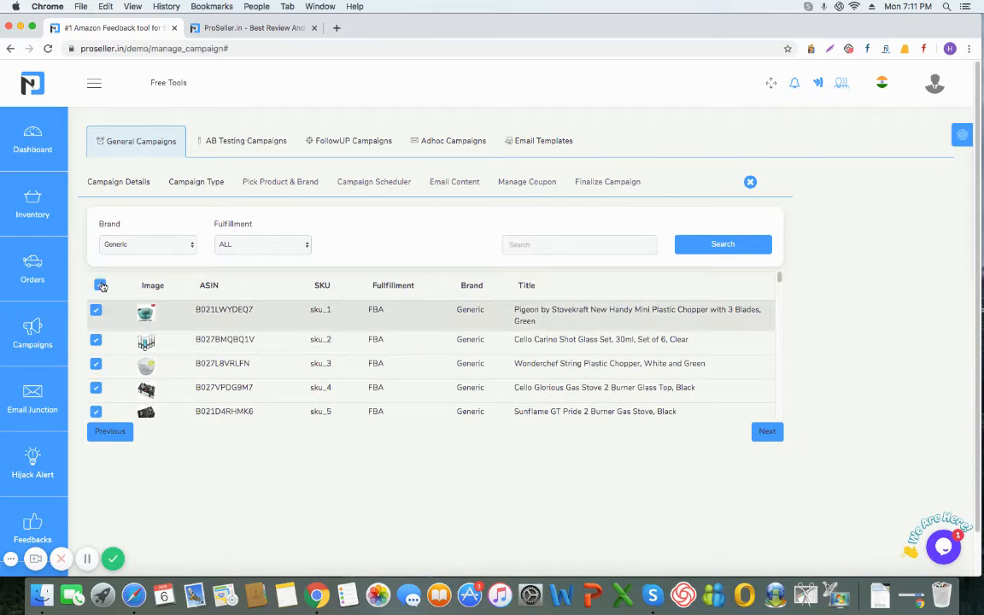
pyautogui.click(767, 433)
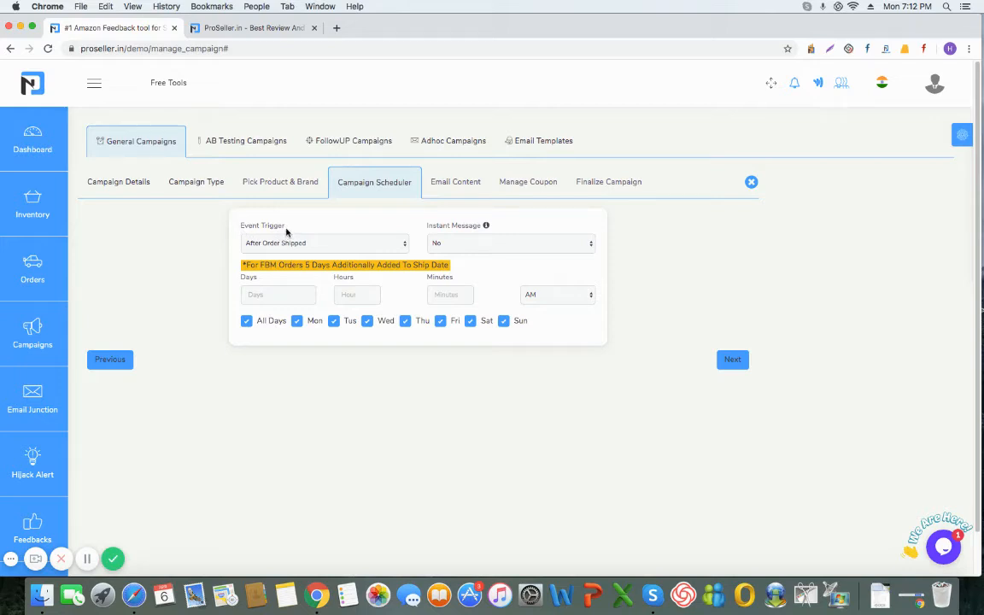
# Step: Choose After Order Shipped as the event trigger and set Instant Message to Yes
pyautogui.click(405, 245)
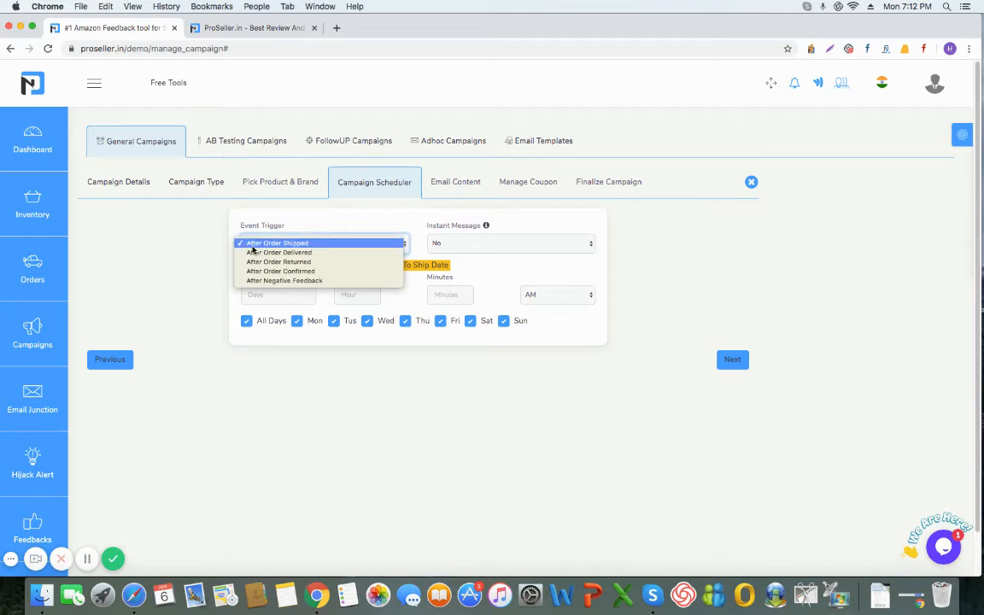
pyautogui.click(371, 243)
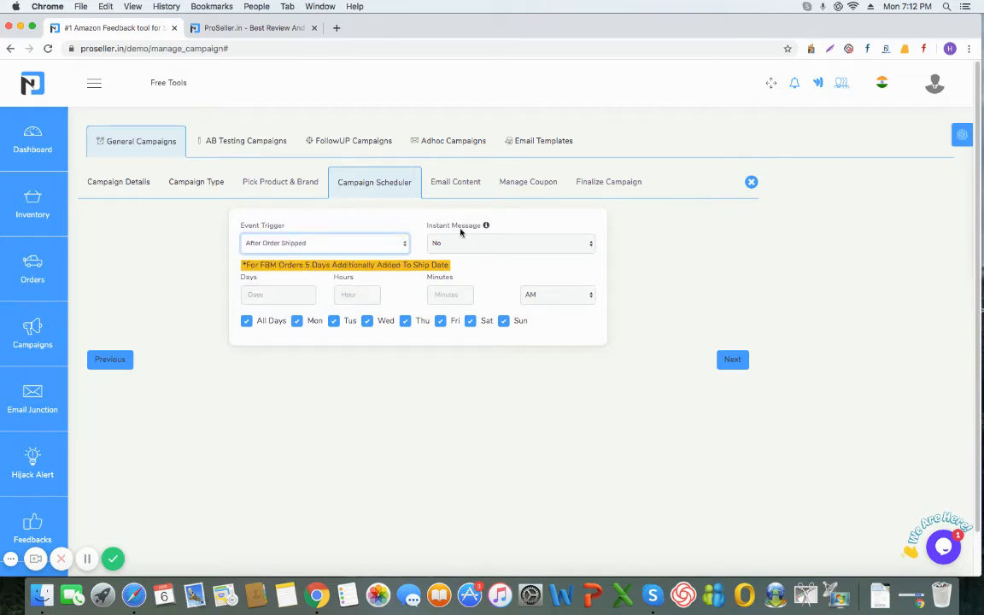
pyautogui.click(591, 246)
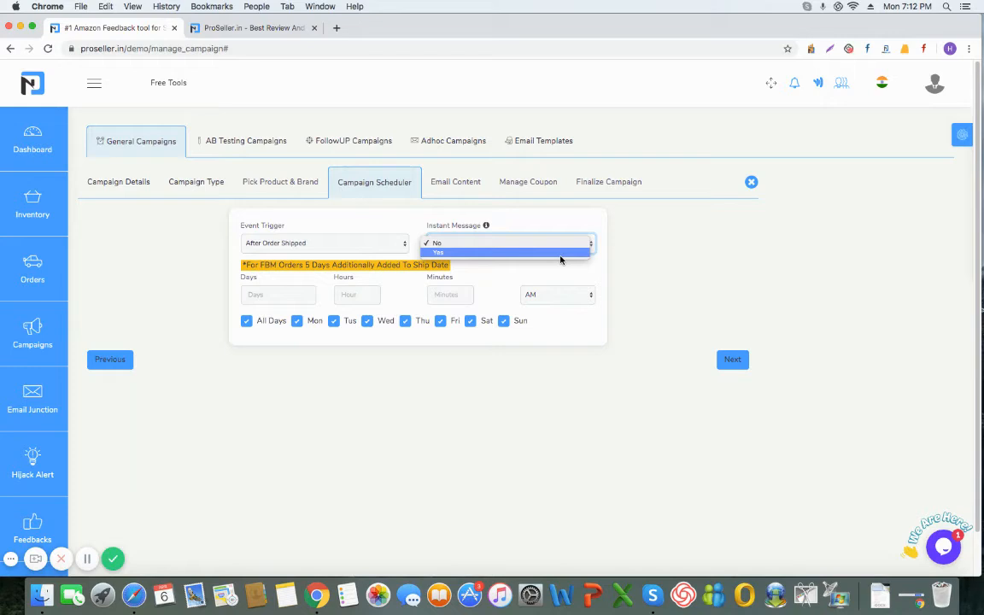
pyautogui.click(561, 256)
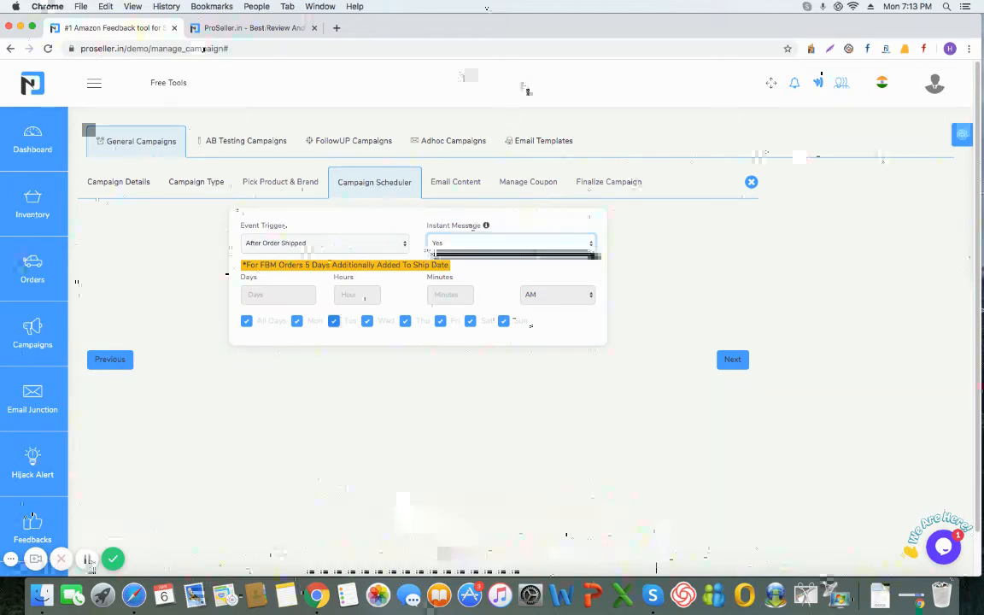
# Step: Set the event trigger to After Order Delivered with a delay of 2 days
pyautogui.click(325, 243)
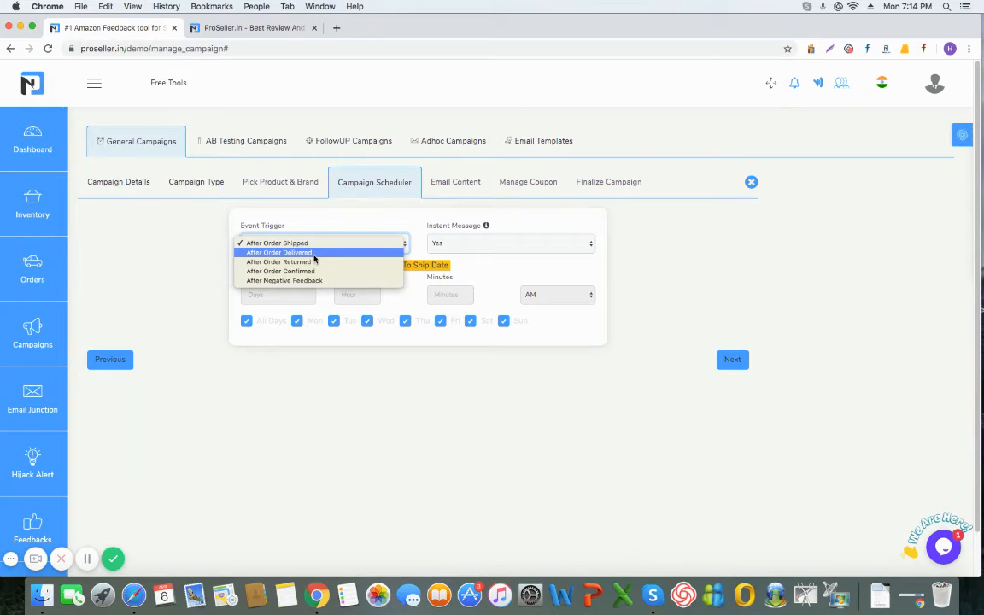
pyautogui.click(314, 254)
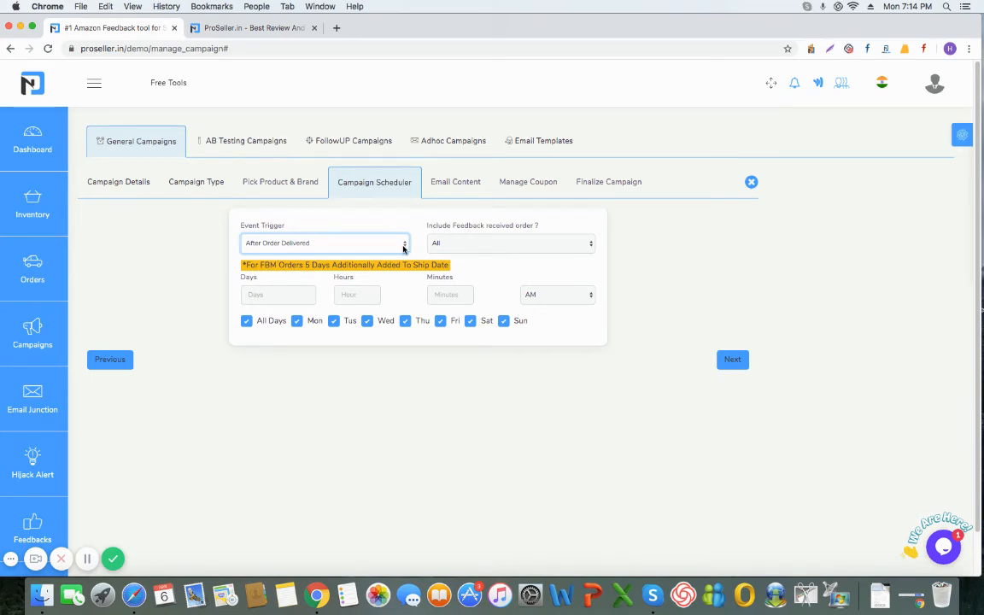
pyautogui.click(304, 293)
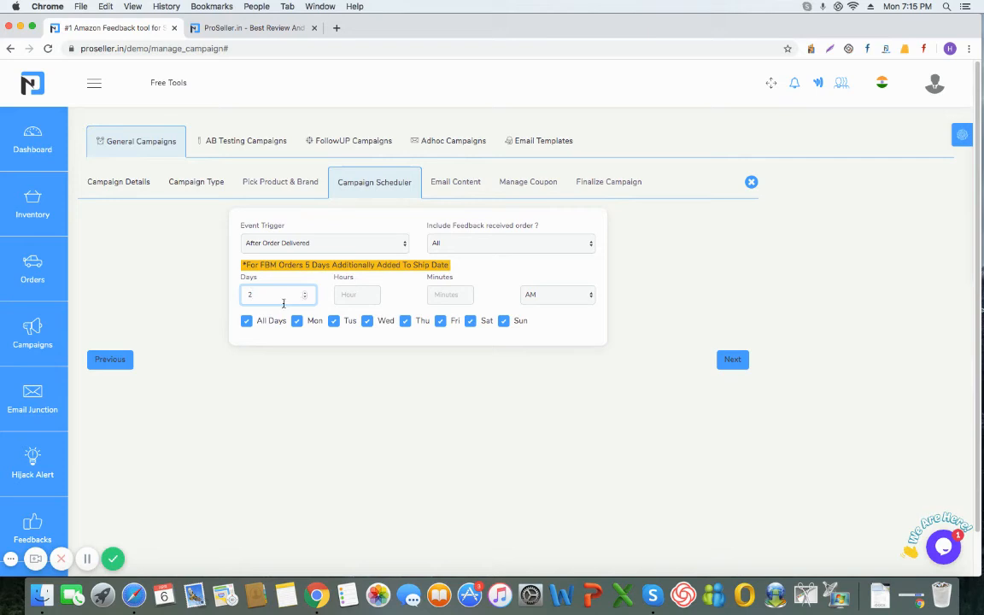
# Step: Set the sending time to 5 hours, 0 minutes, PM, and continue to the email content
pyautogui.click(365, 295)
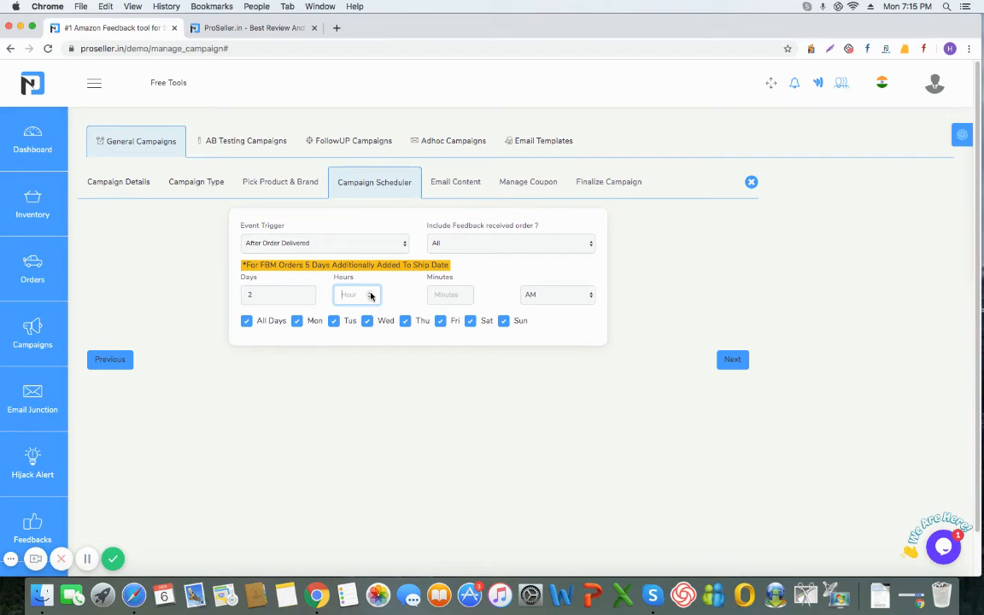
pyautogui.write('1')
pyautogui.click(370, 294)
pyautogui.click(439, 295)
pyautogui.write('1')
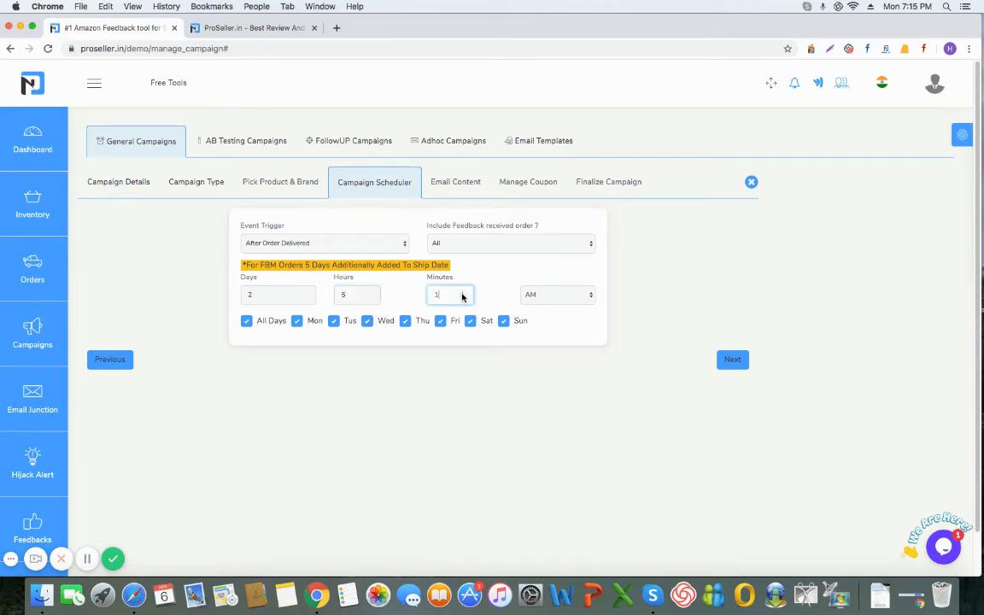
pyautogui.click(462, 298)
pyautogui.click(589, 297)
pyautogui.click(576, 304)
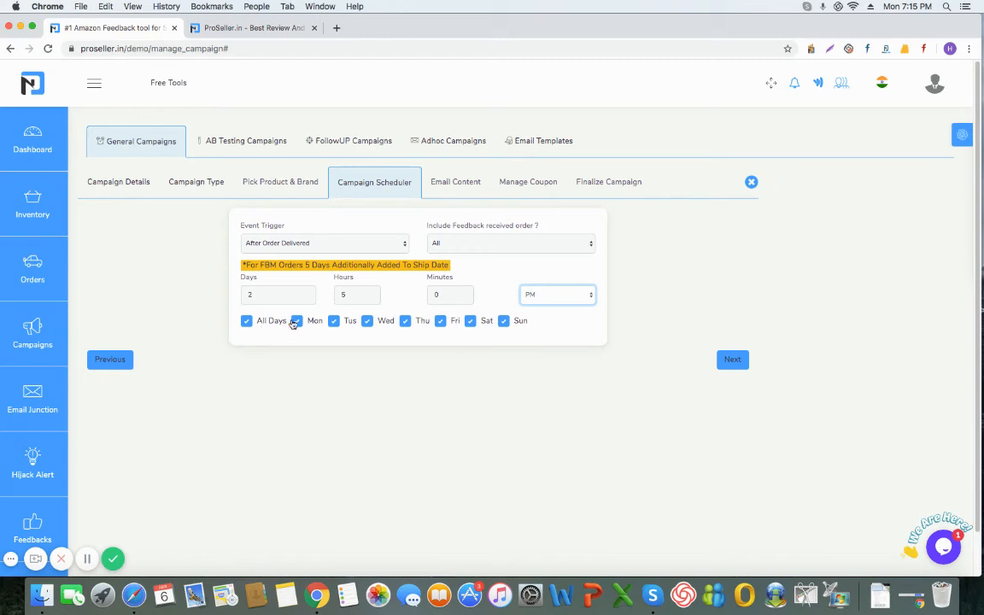
pyautogui.click(734, 362)
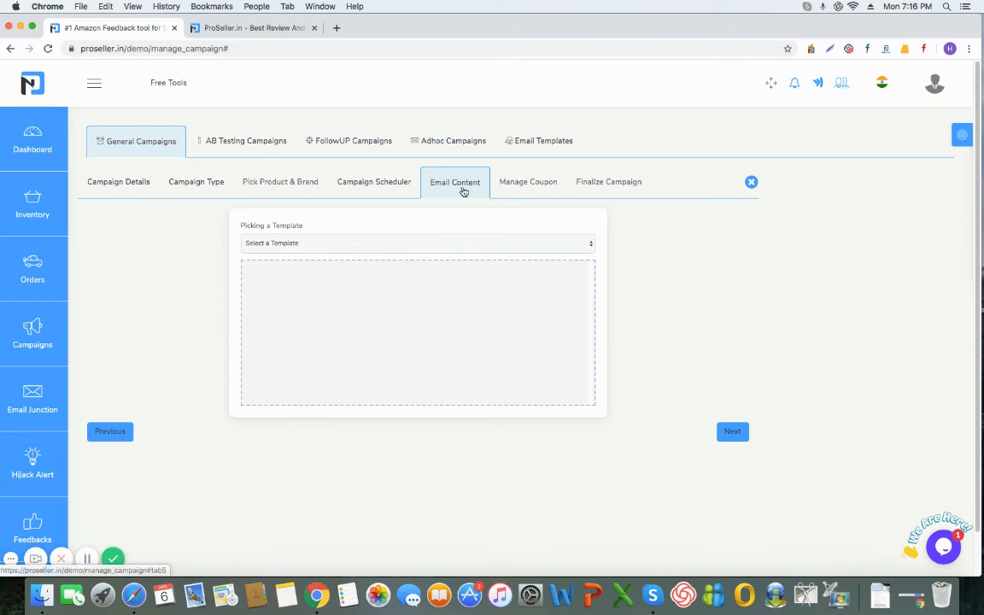
pyautogui.click(590, 247)
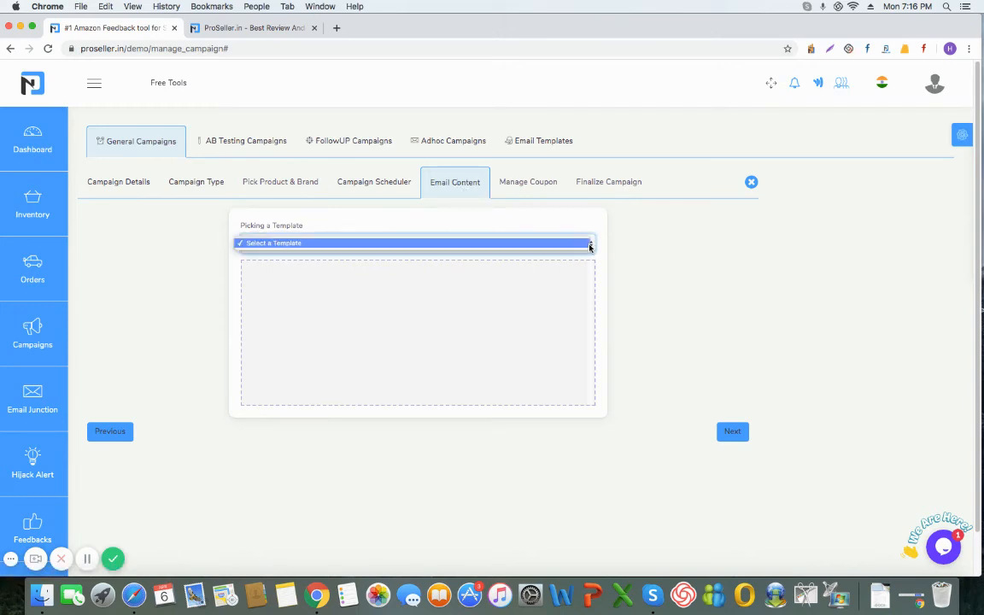
pyautogui.click(589, 248)
pyautogui.click(590, 248)
pyautogui.click(23, 568)
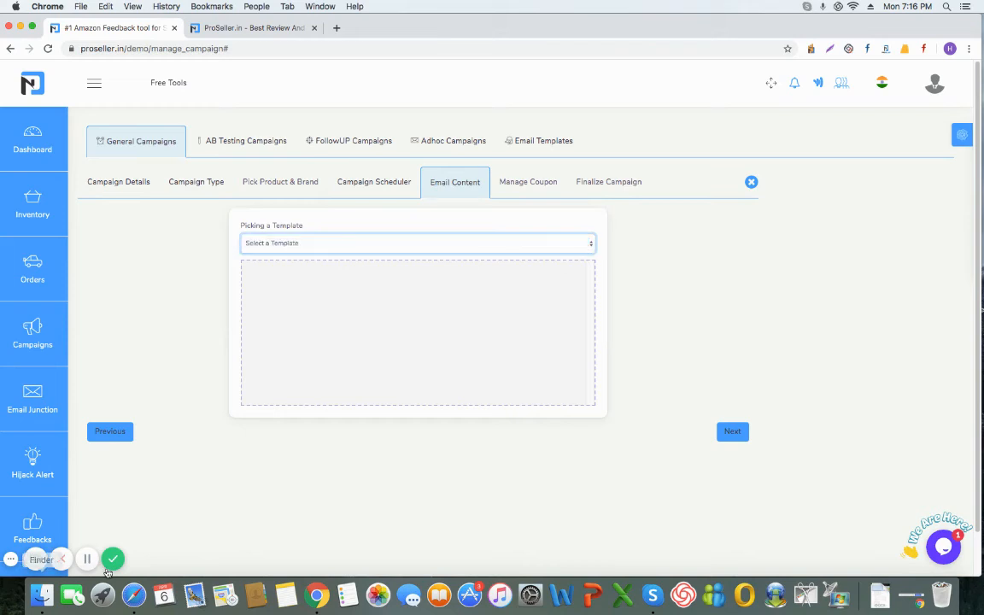
pyautogui.click(87, 560)
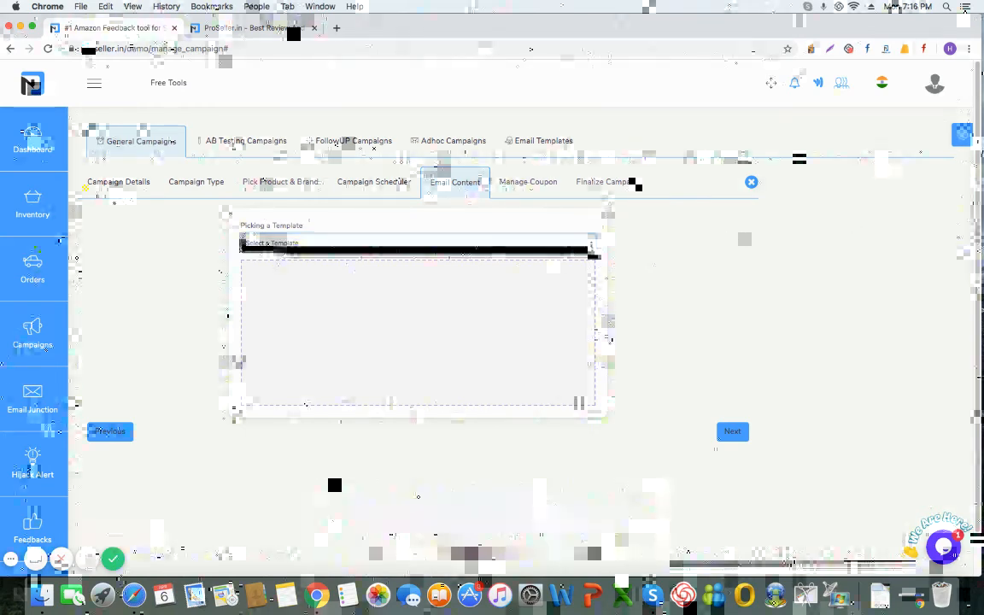
# Step: Choose PRODUCT REVIEW REQUEST MAIL 1 as the campaign's email template and continue past the coupon settings without a coupon to finalizing the campaign
pyautogui.click(589, 246)
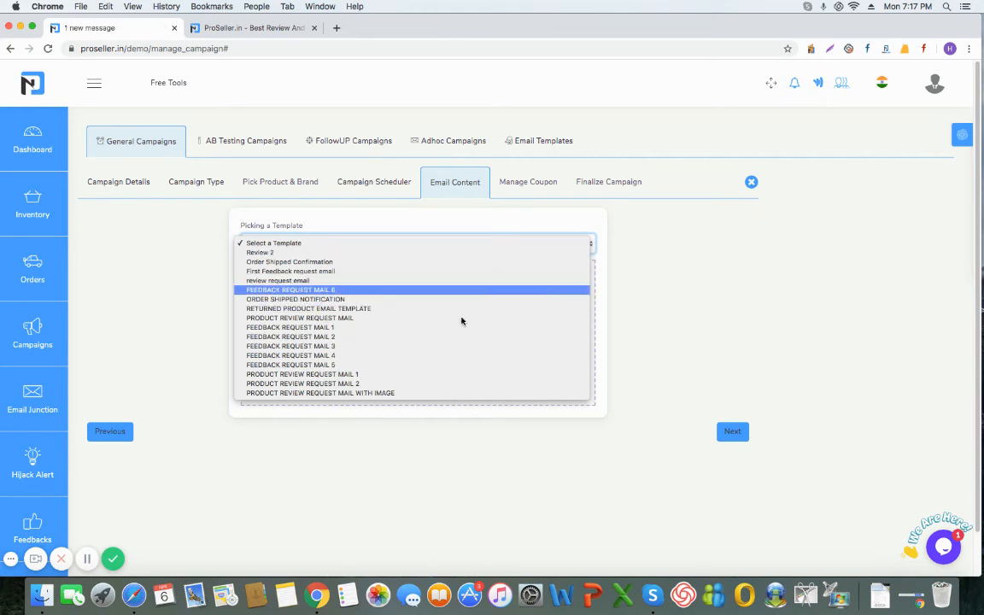
pyautogui.click(388, 375)
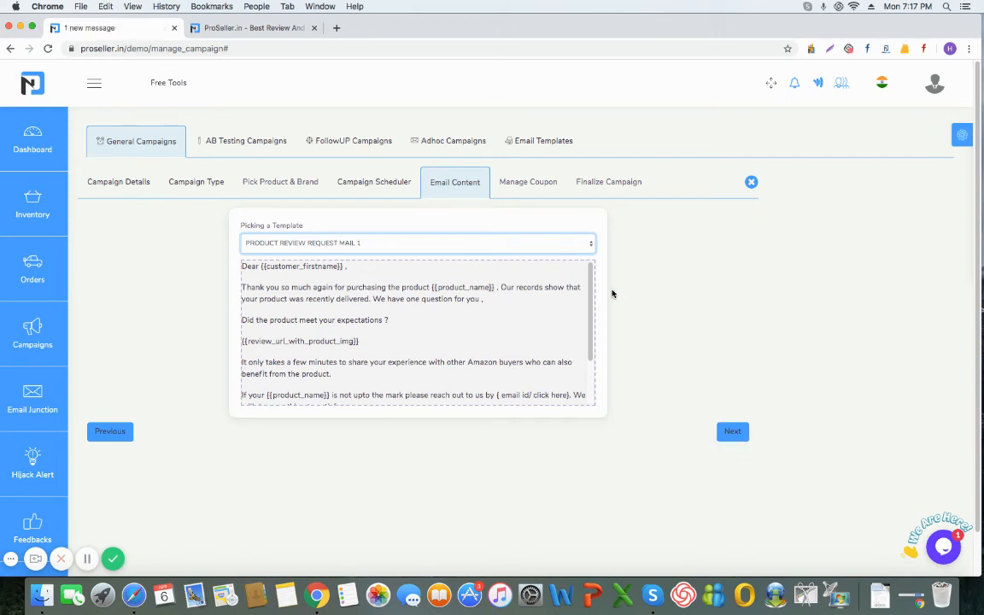
pyautogui.scroll(-1, 587, 308)
pyautogui.scroll(1, 587, 308)
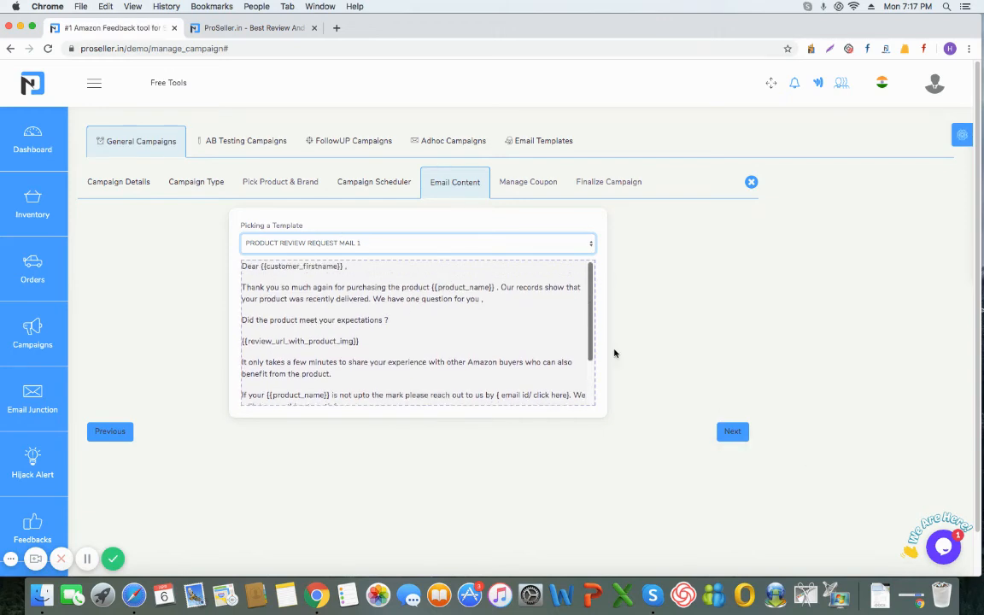
pyautogui.click(732, 434)
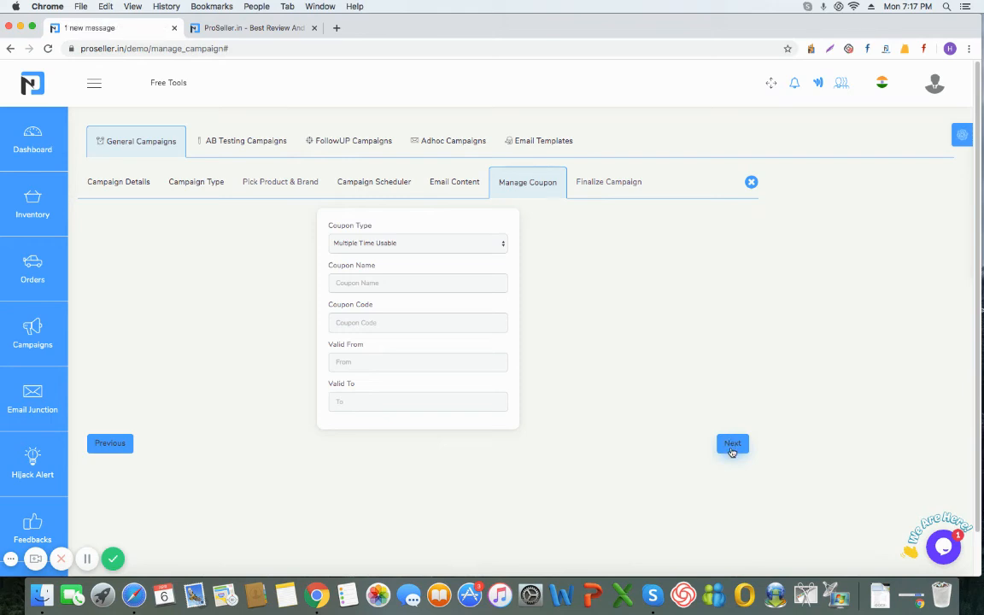
pyautogui.click(732, 446)
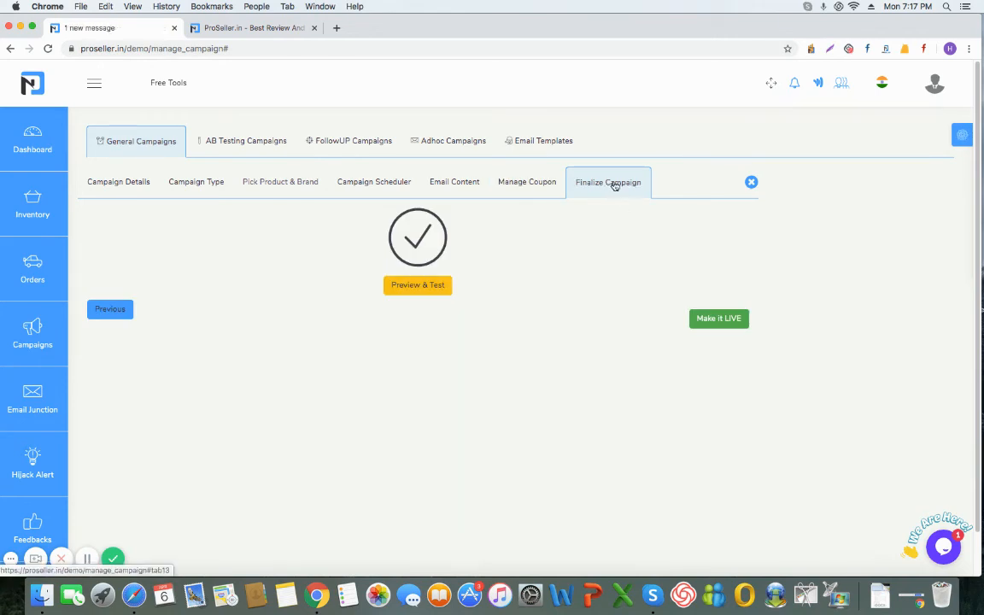
# Step: Preview the campaign email with the second listed order's data, check the test email field, and close the preview
pyautogui.click(417, 285)
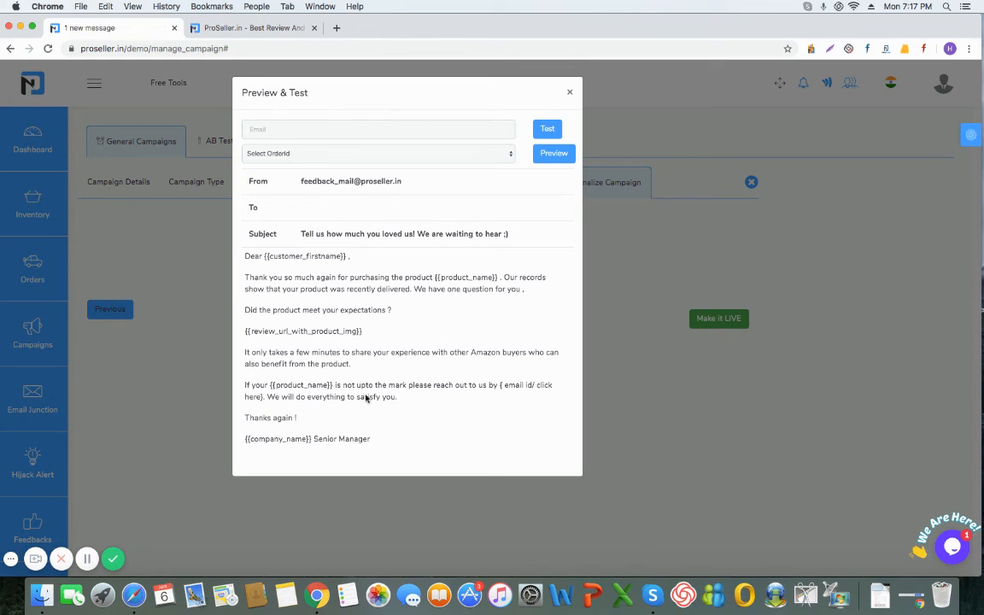
pyautogui.click(511, 154)
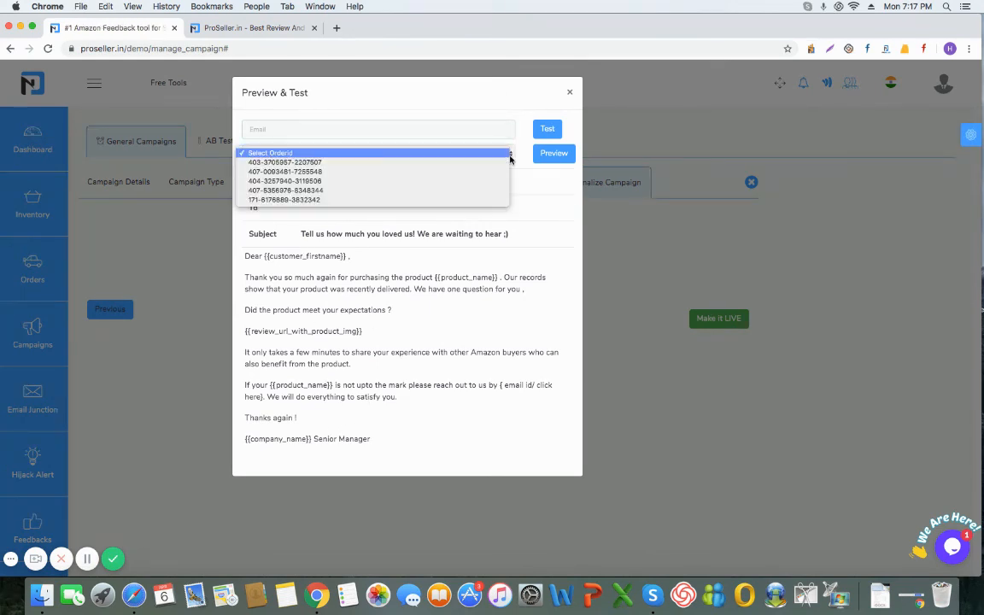
pyautogui.click(421, 171)
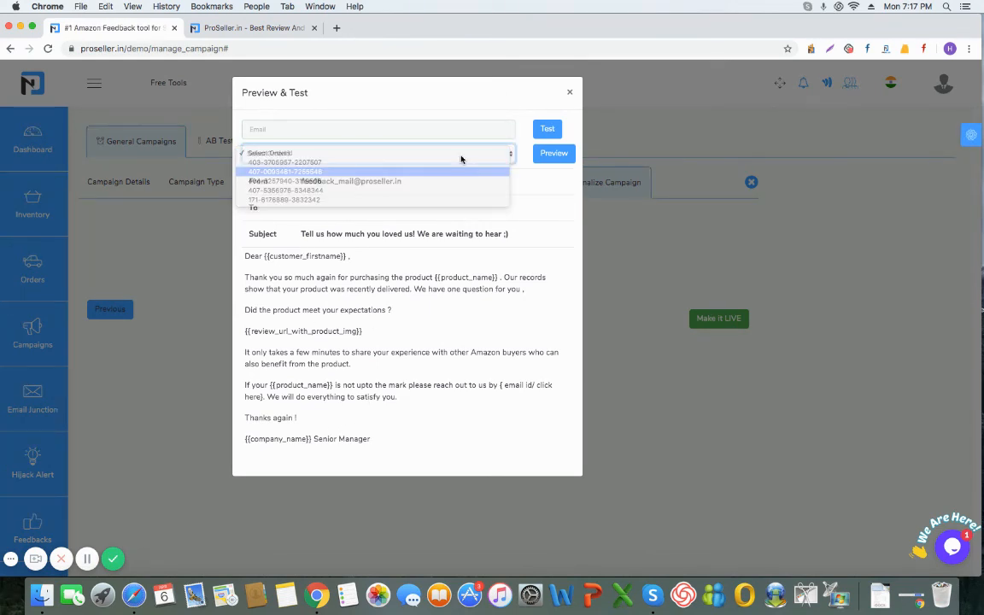
pyautogui.click(547, 156)
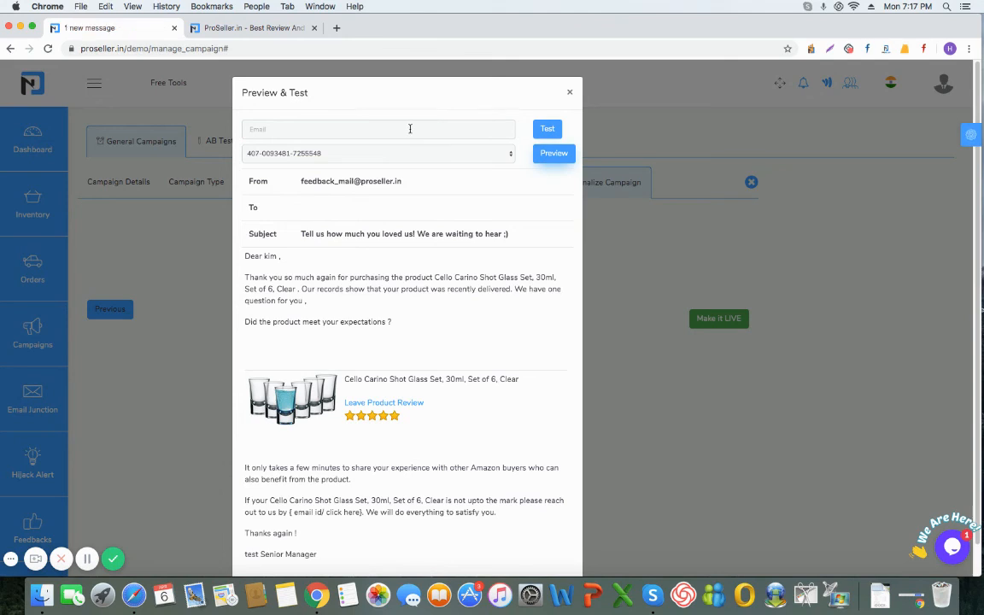
pyautogui.click(376, 128)
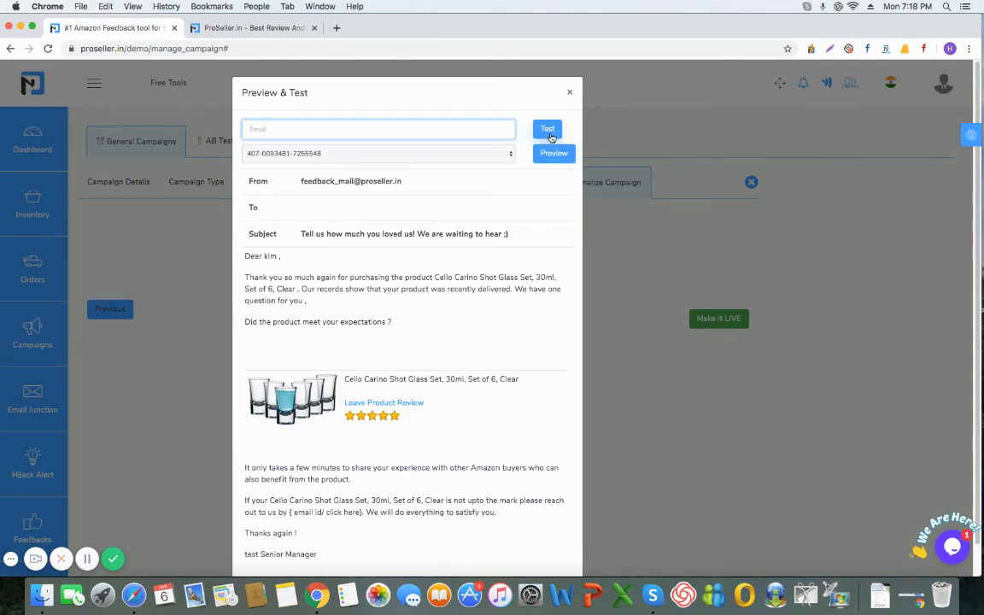
pyautogui.click(571, 94)
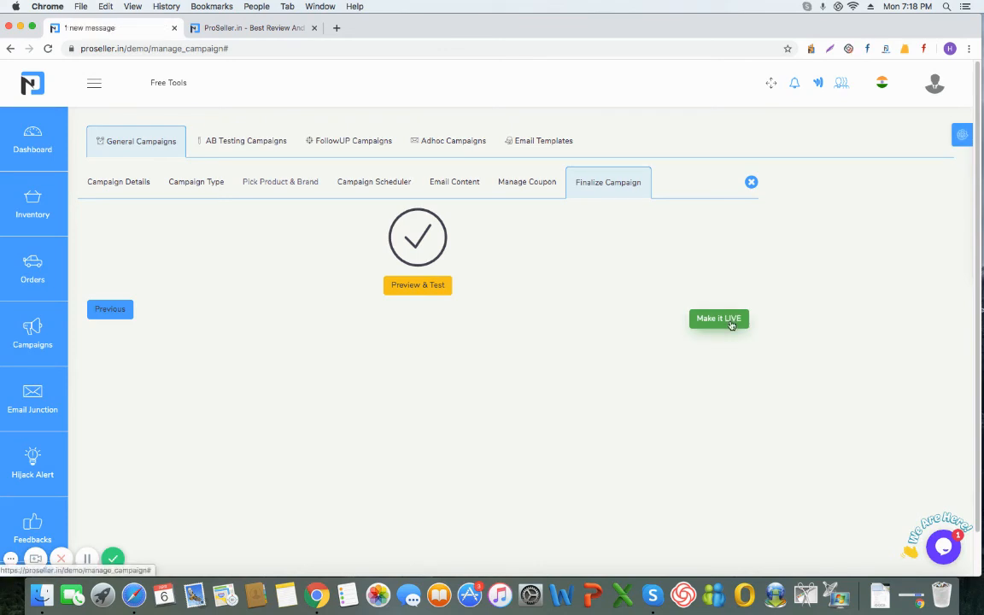
# Step: Make the REVIEW campaign live and dismiss the confirmation
pyautogui.click(731, 322)
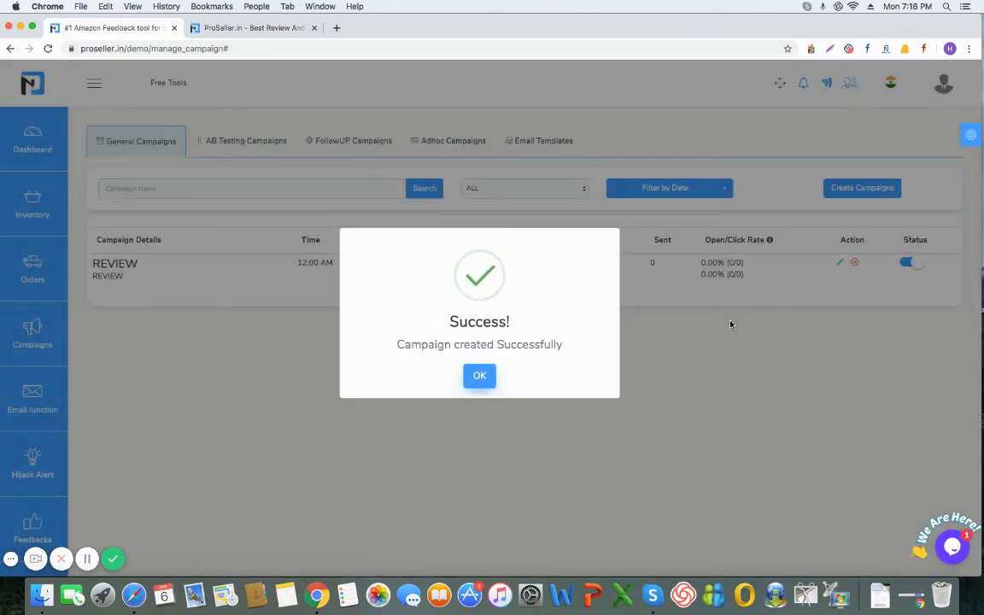
pyautogui.click(479, 376)
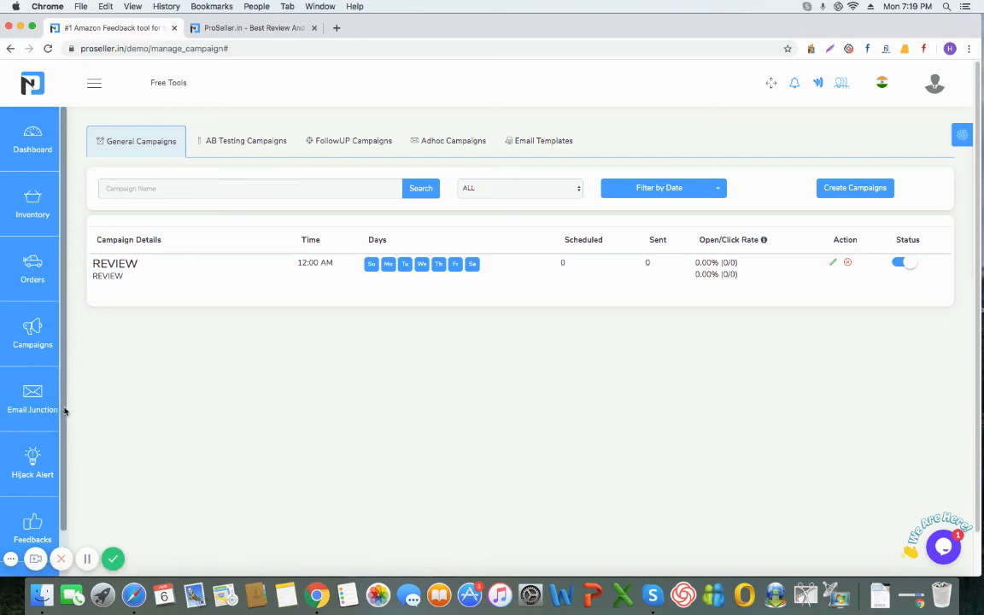
pyautogui.moveTo(64, 411); pyautogui.dragTo(61, 443)
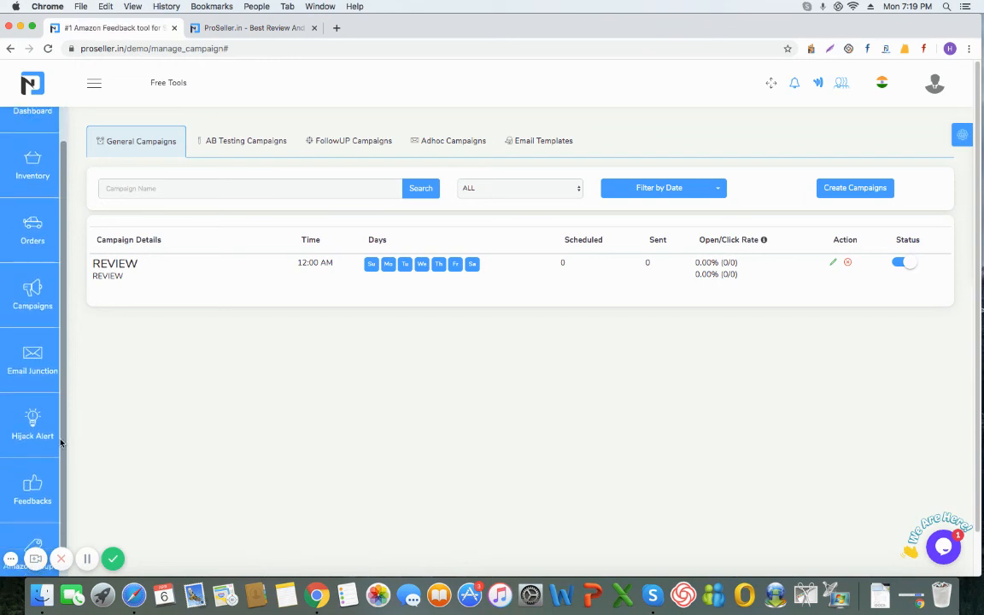